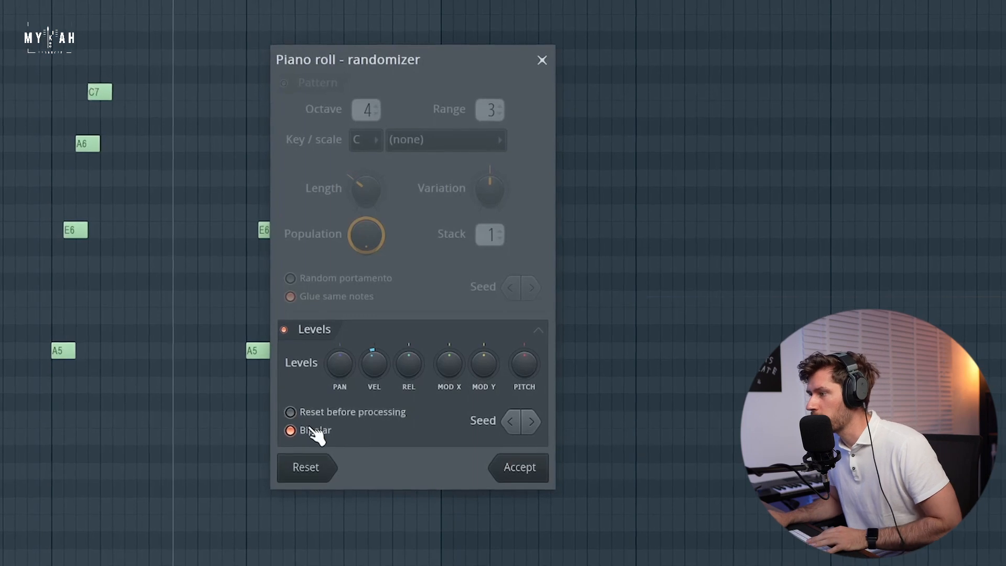
- Randomize the velocity levels of the plucked melody notes slightly with bipolar variation
{"action": "left_click_drag", "start_coordinate": [378, 365], "coordinate": [379, 388]}
{"action": "left_click", "coordinate": [520, 473]}
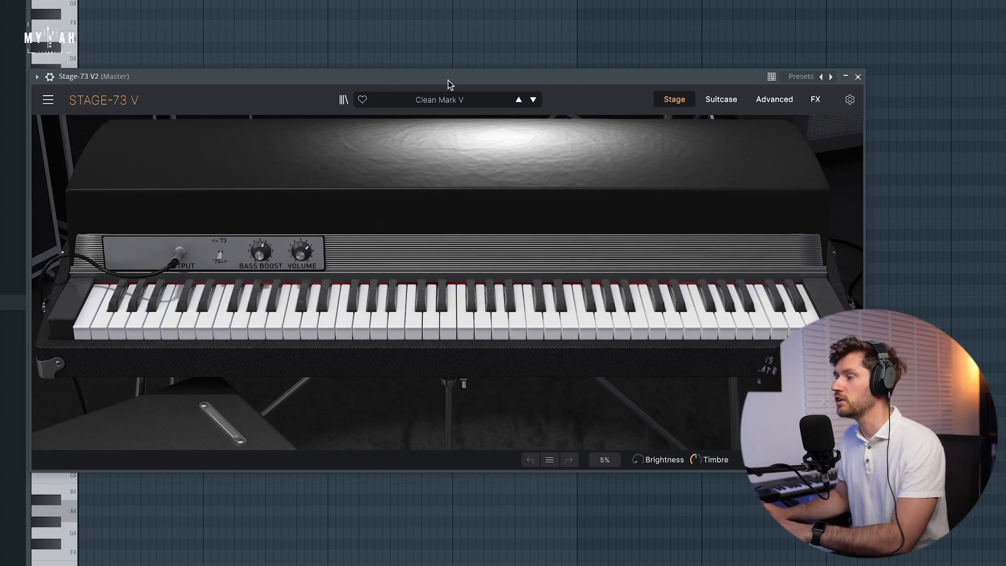
- Close the Stage-73 V instrument and lengthen the selected chord notes to the next bar line
{"action": "left_click", "coordinate": [858, 77]}
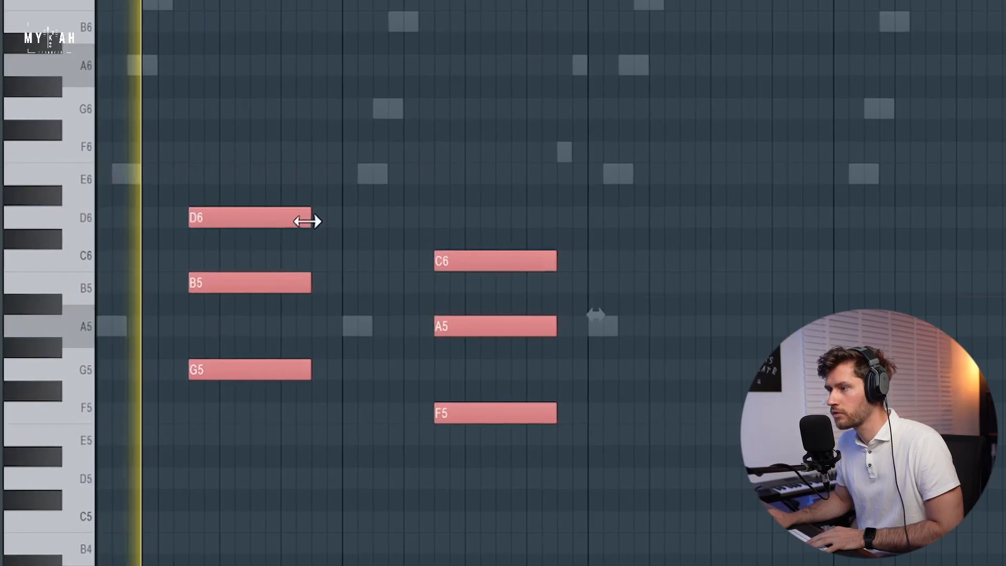
{"action": "left_click_drag", "start_coordinate": [308, 220], "coordinate": [335, 216]}
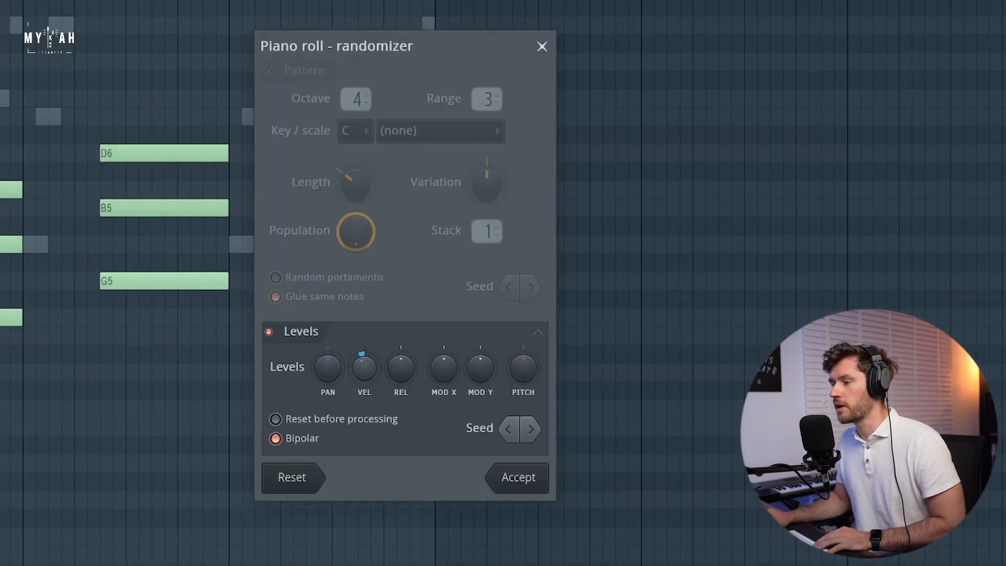
- Apply slight bipolar velocity randomization to the chords and strum them with the end time and Preserve end enabled
{"action": "left_click", "coordinate": [532, 479]}
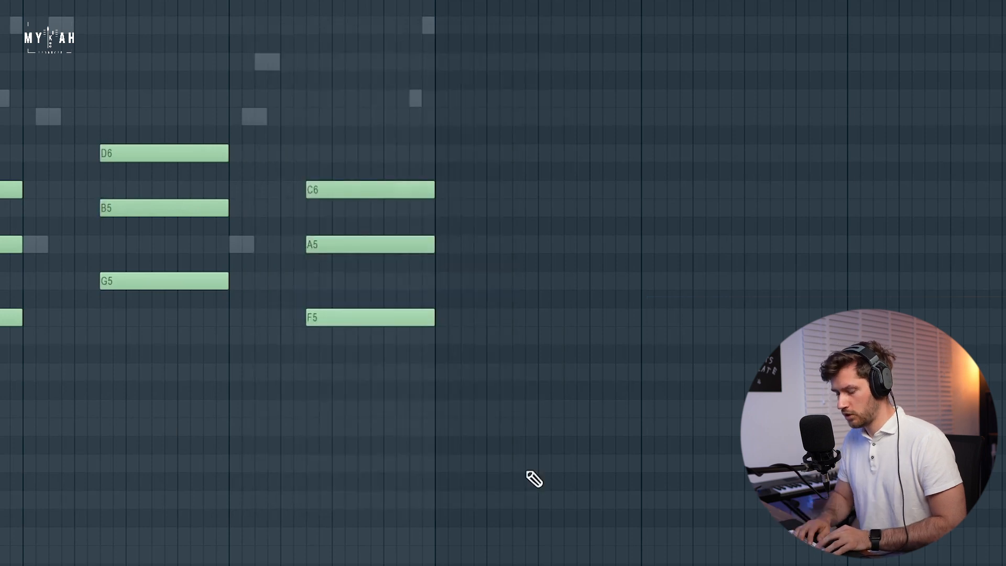
{"action": "key", "text": "alt+s"}
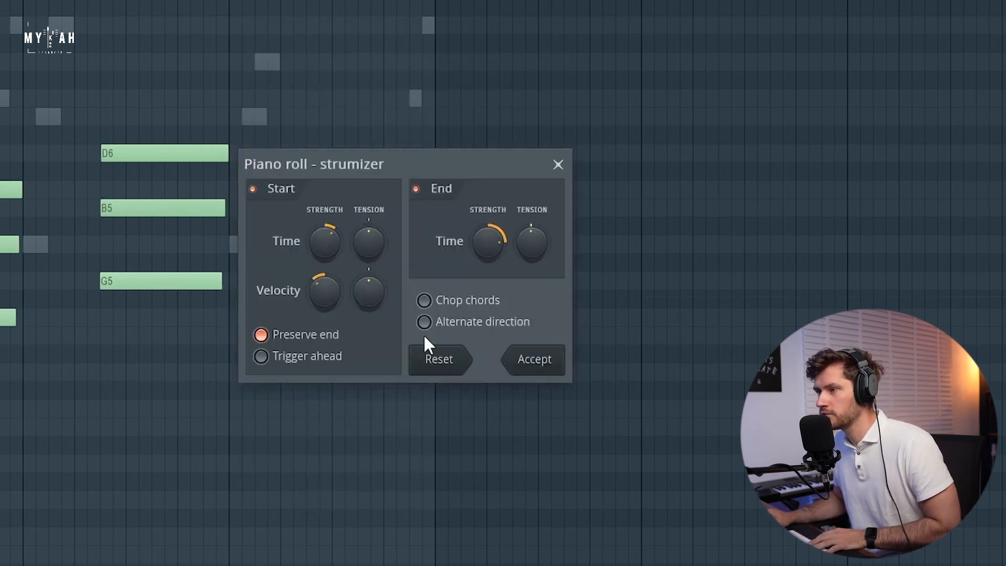
{"action": "left_click", "coordinate": [541, 364]}
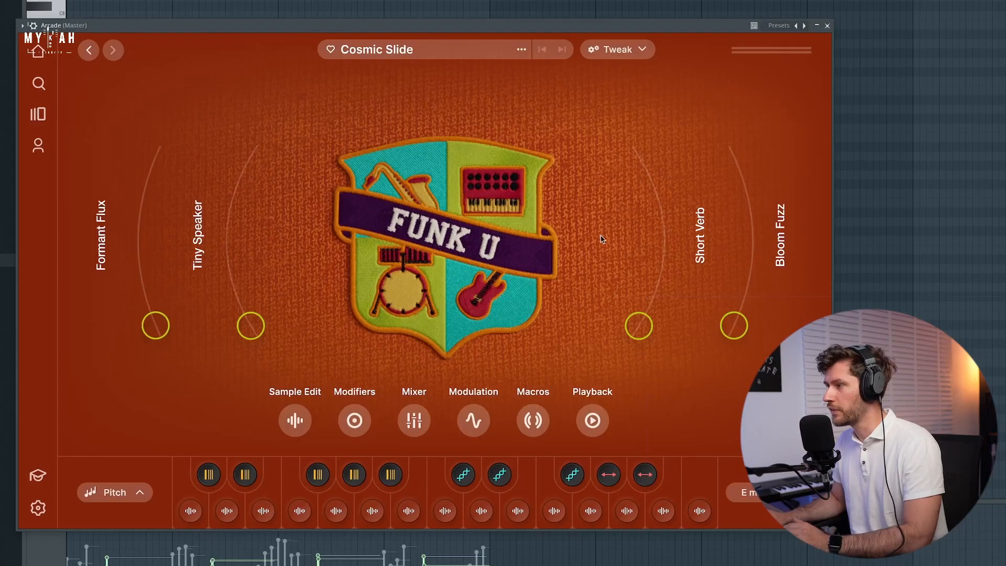
- Set the Arcade Cosmic Slide kit's session key to A minor and play the pattern with its D5 note
{"action": "left_click", "coordinate": [744, 492]}
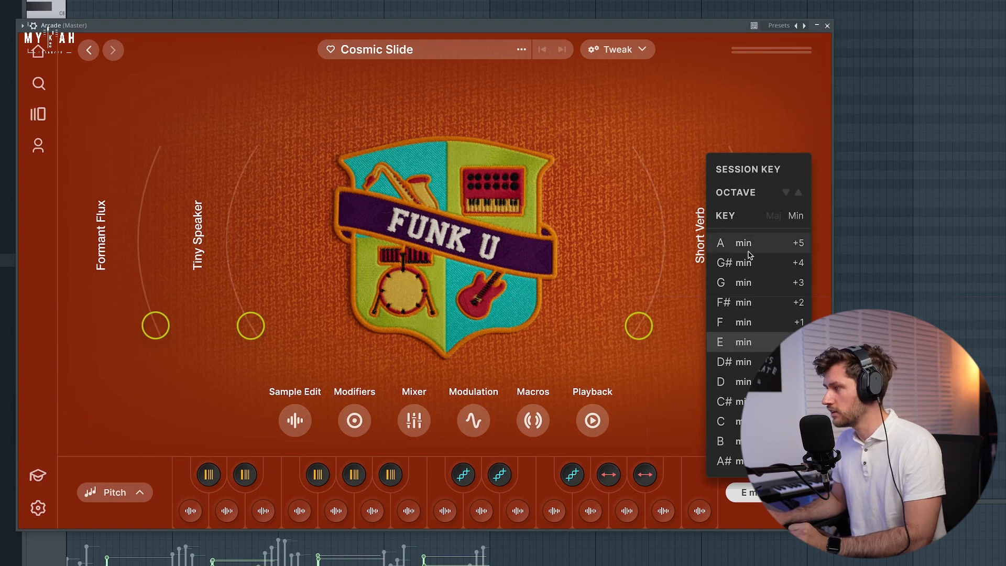
{"action": "left_click", "coordinate": [687, 125]}
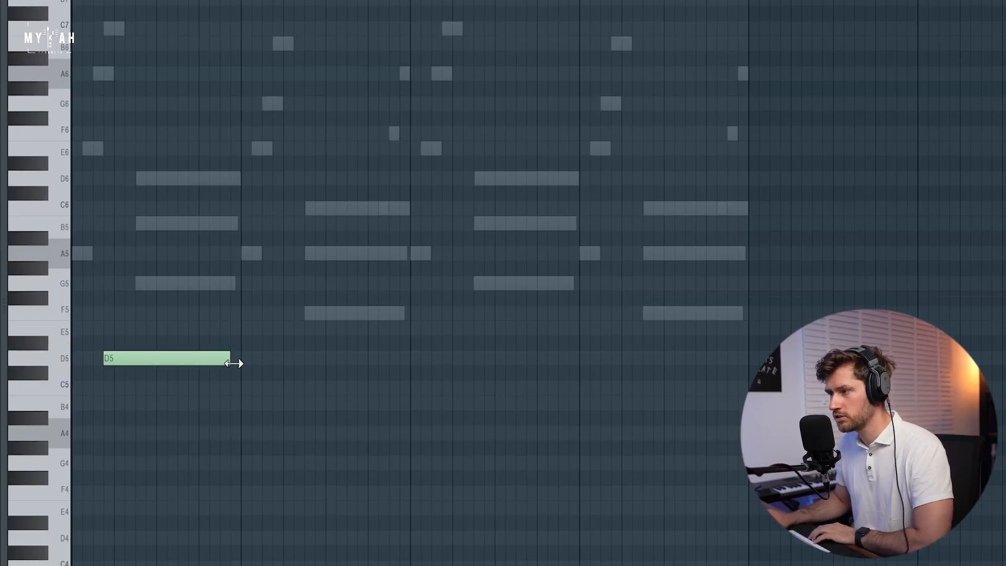
{"action": "key", "text": "space"}
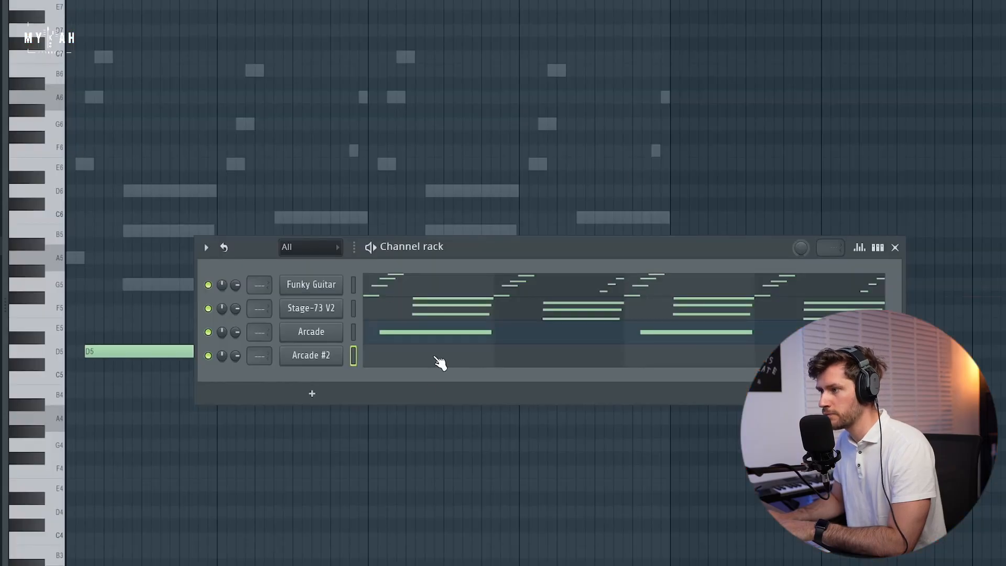
- Add F5 notes for Arcade #2 in bars 2 and 4, each lasting almost the full bar
{"action": "key", "text": "F6"}
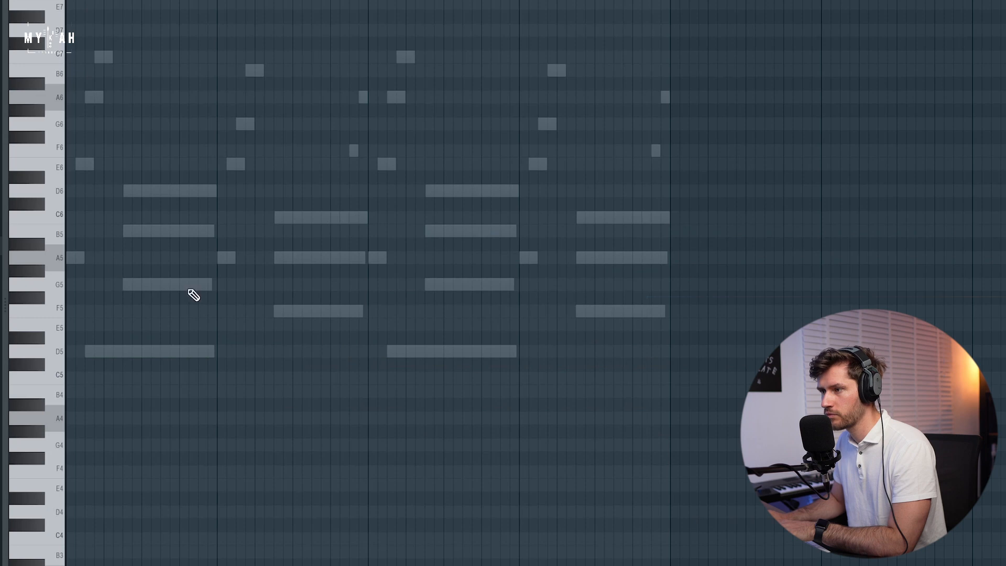
{"action": "key", "text": "space"}
{"action": "key", "text": "space"}
{"action": "left_click_drag", "start_coordinate": [342, 312], "coordinate": [362, 312]}
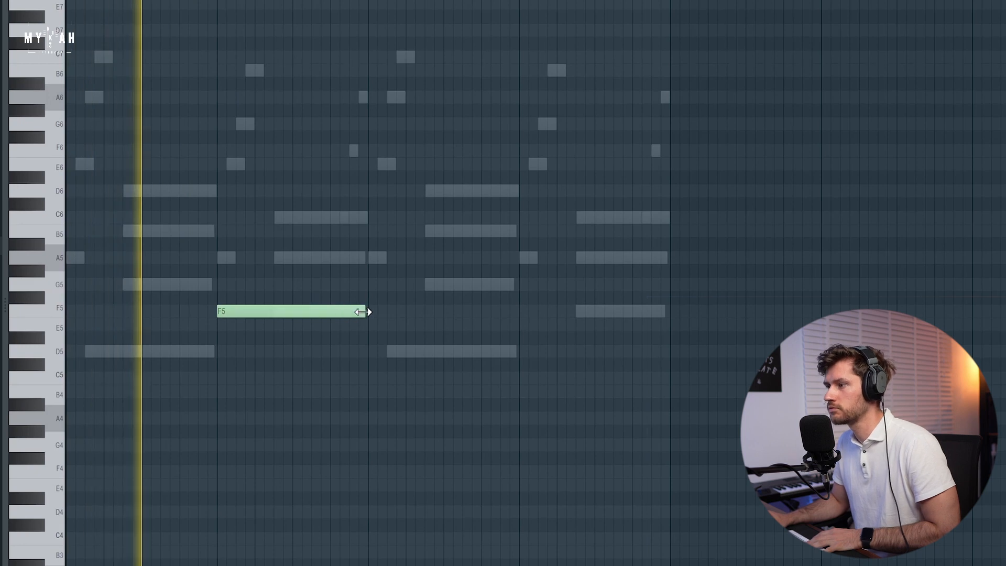
{"action": "left_click", "coordinate": [528, 317]}
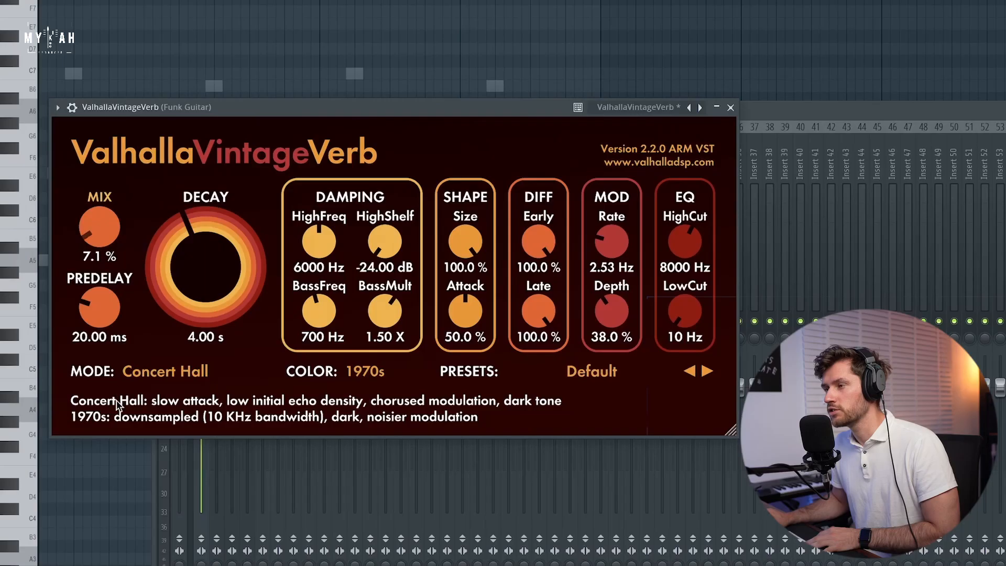
- Set the Funk Guitar reverb to 2.1 % mix, 0 ms predelay, 1.25 s decay and 220 Hz low cut, and adjust the Keys reverb mix
{"action": "left_click_drag", "start_coordinate": [101, 223], "coordinate": [101, 225]}
{"action": "key", "text": "space"}
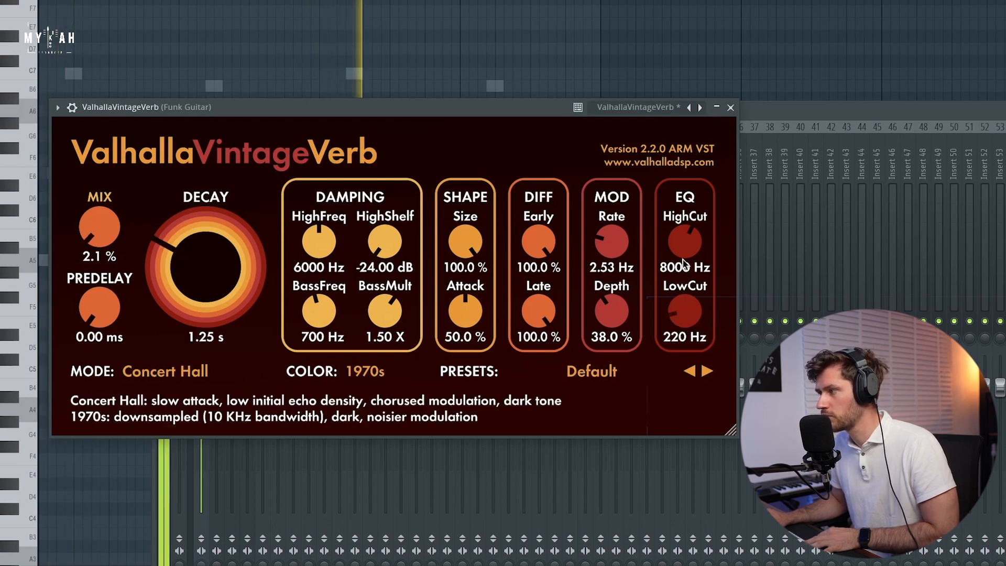
{"action": "left_click", "coordinate": [730, 108]}
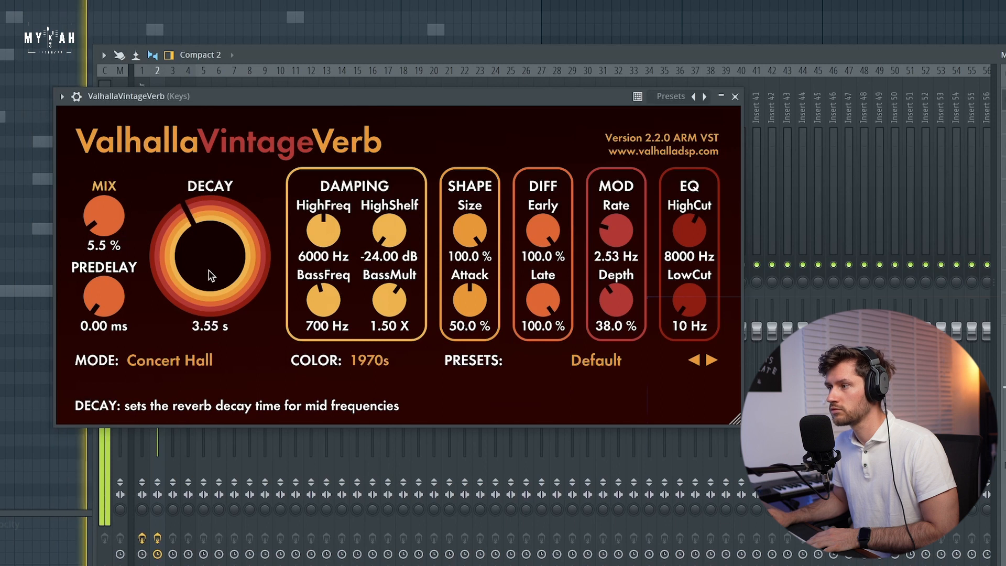
{"action": "left_click_drag", "start_coordinate": [94, 206], "coordinate": [94, 215]}
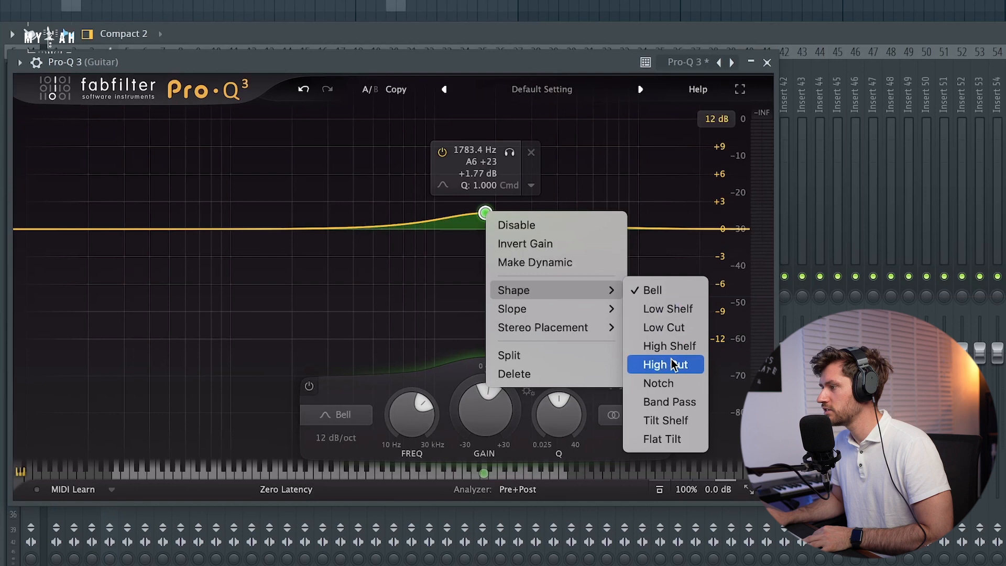
- Change the Guitar equalizer's 1783.4 Hz band to a High Cut shape and play back the pattern with the B4 notes
{"action": "left_click", "coordinate": [672, 365]}
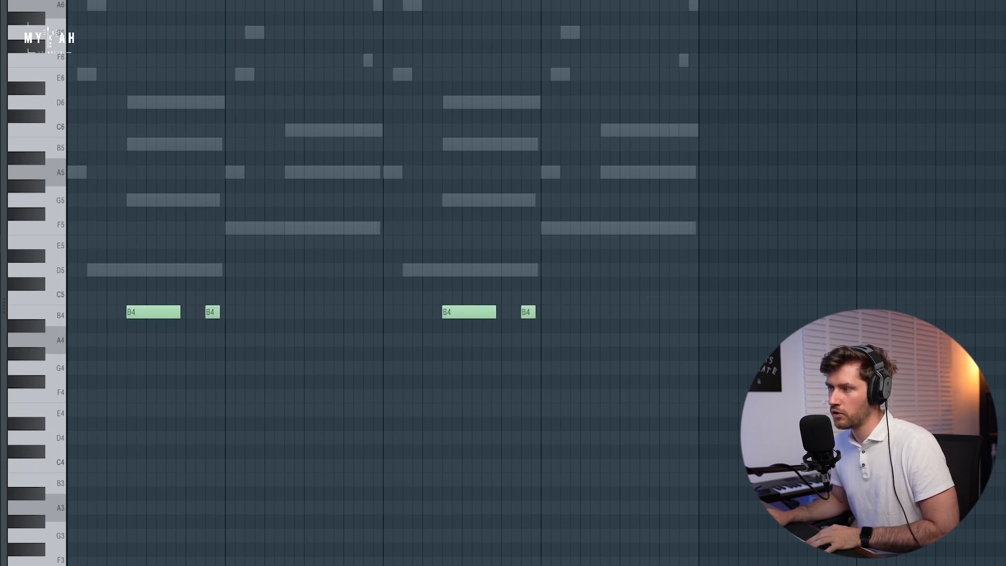
{"action": "key", "text": "space"}
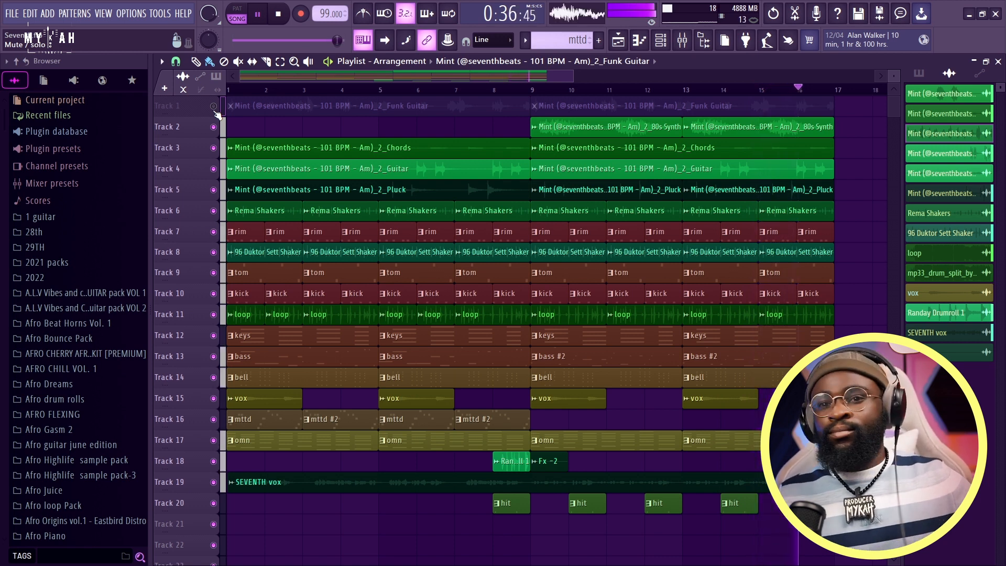
- Isolate the Rema Shakers, rim, 96 Duktor Sett Shaker, tom and kick tracks in the playlist and audition them together
{"action": "key", "text": "space"}
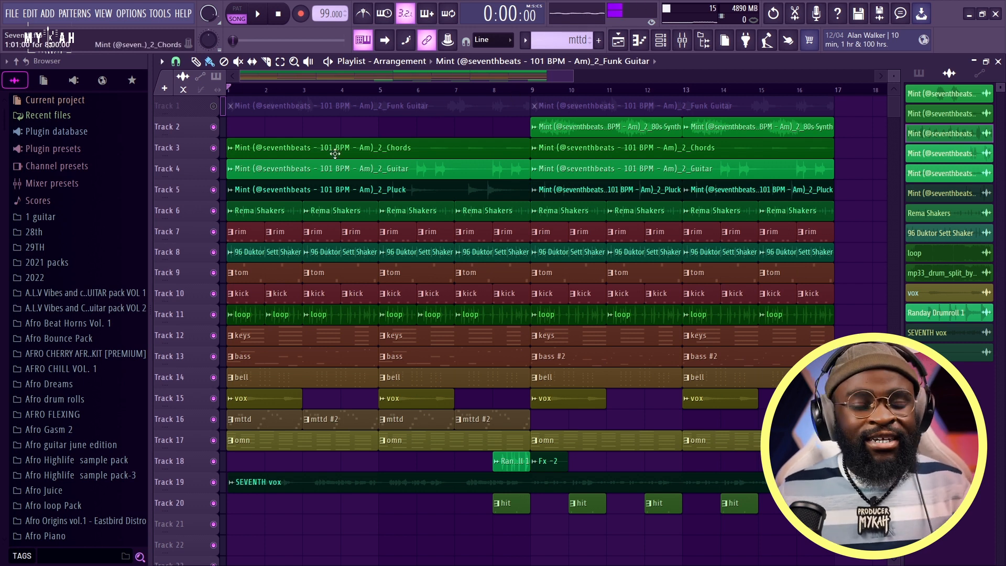
{"action": "right_click", "coordinate": [214, 231]}
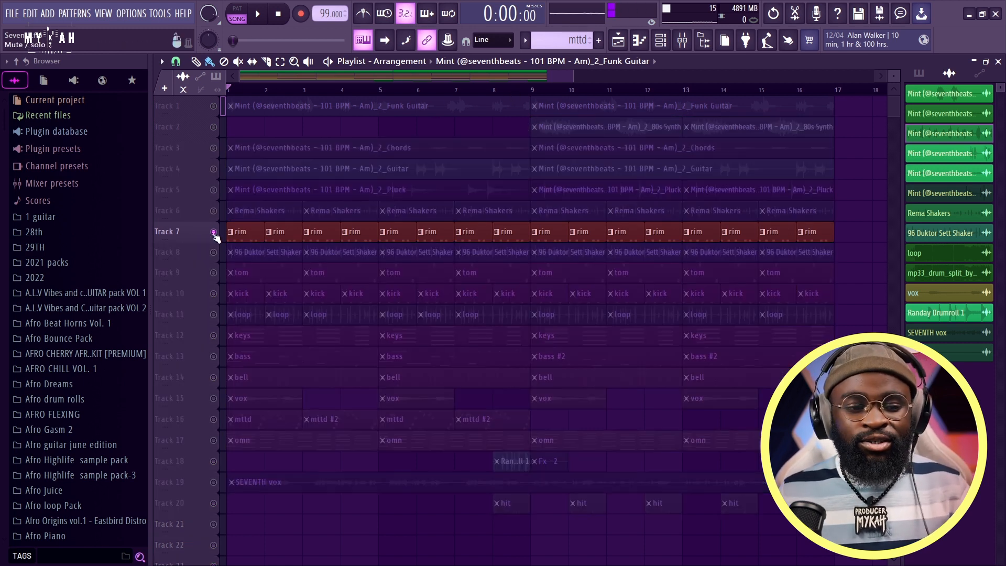
{"action": "left_click", "coordinate": [213, 252]}
{"action": "left_click", "coordinate": [214, 273]}
{"action": "left_click", "coordinate": [214, 294]}
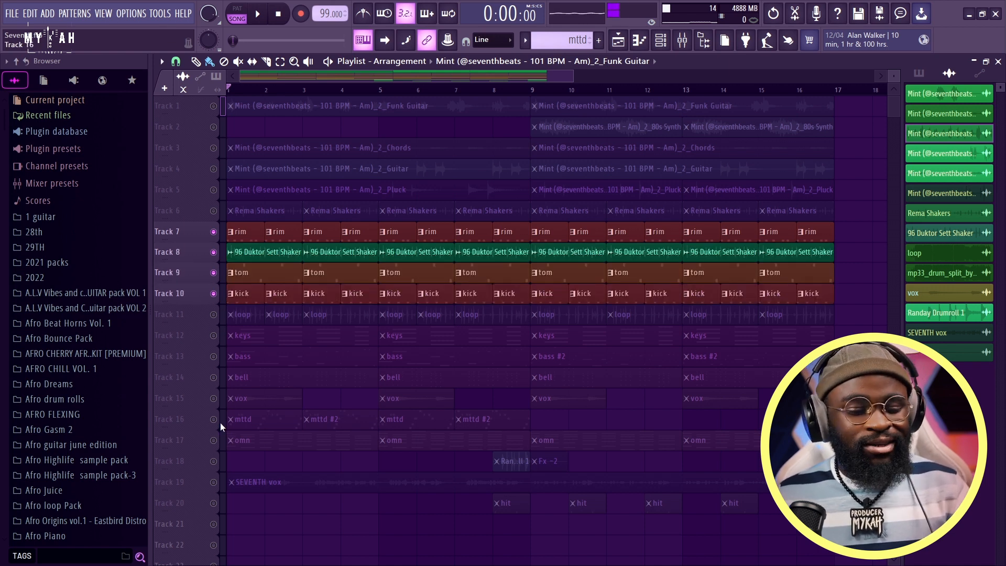
{"action": "left_click", "coordinate": [214, 211]}
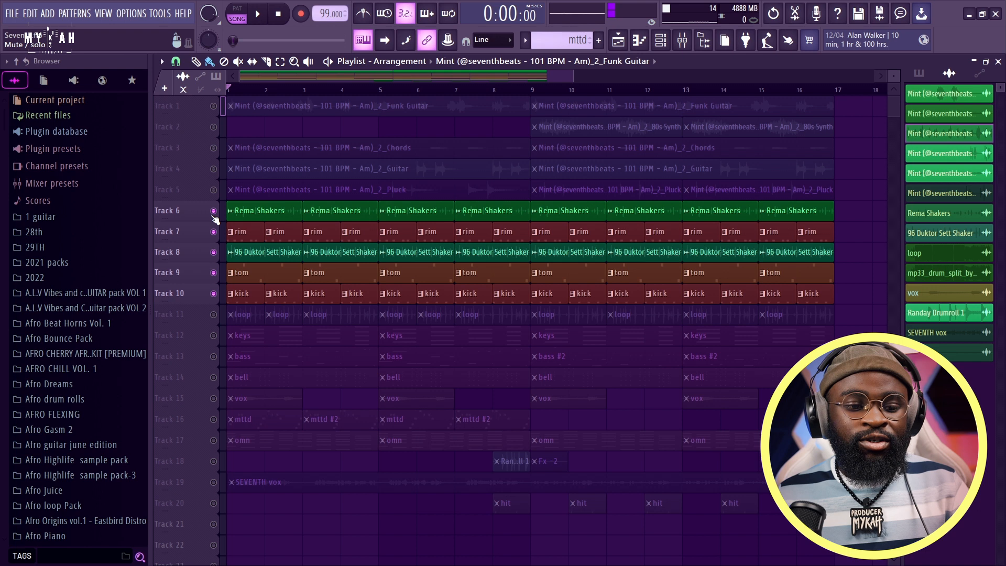
{"action": "key", "text": "space"}
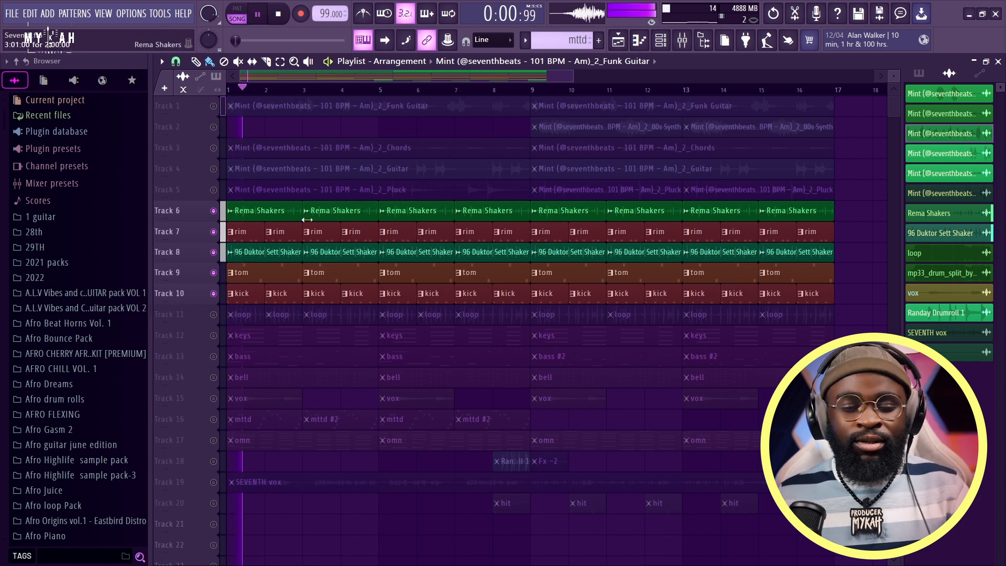
{"action": "left_click_drag", "start_coordinate": [574, 76], "coordinate": [431, 76]}
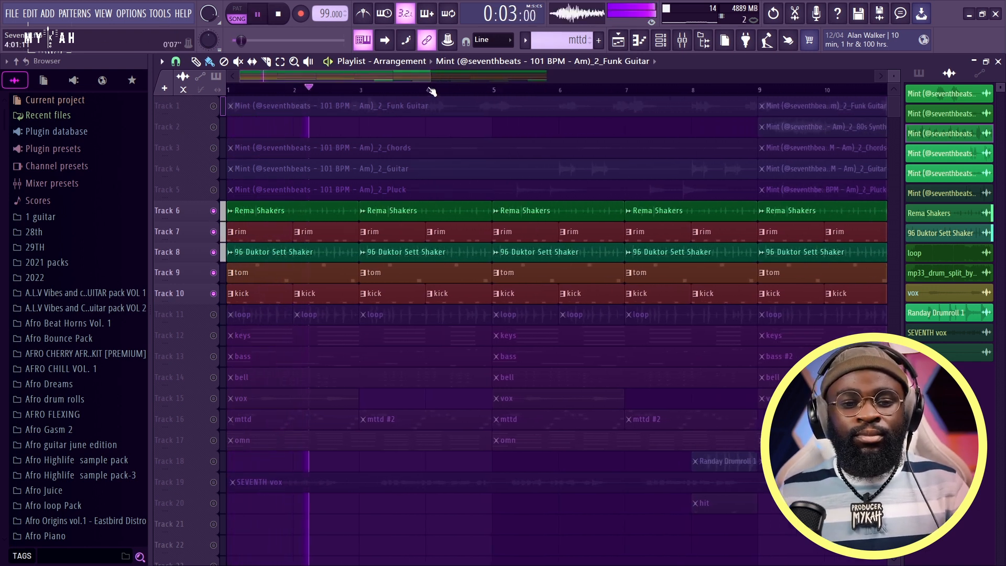
{"action": "key", "text": "space"}
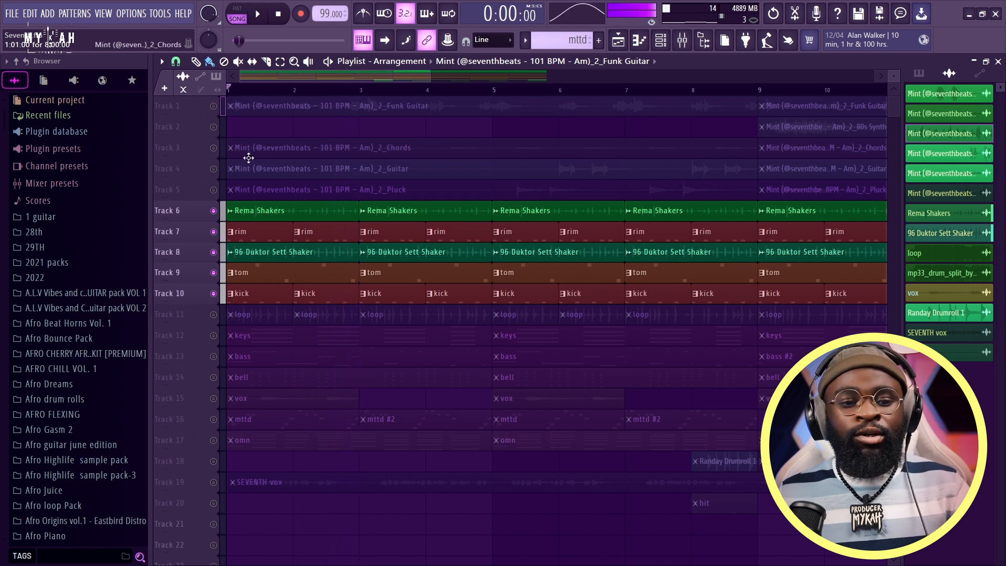
- Unmute the Chords, Guitar and Pluck tracks and play them together with the drums
{"action": "left_click", "coordinate": [213, 148]}
{"action": "left_click", "coordinate": [214, 168]}
{"action": "left_click", "coordinate": [213, 190]}
{"action": "key", "text": "space"}
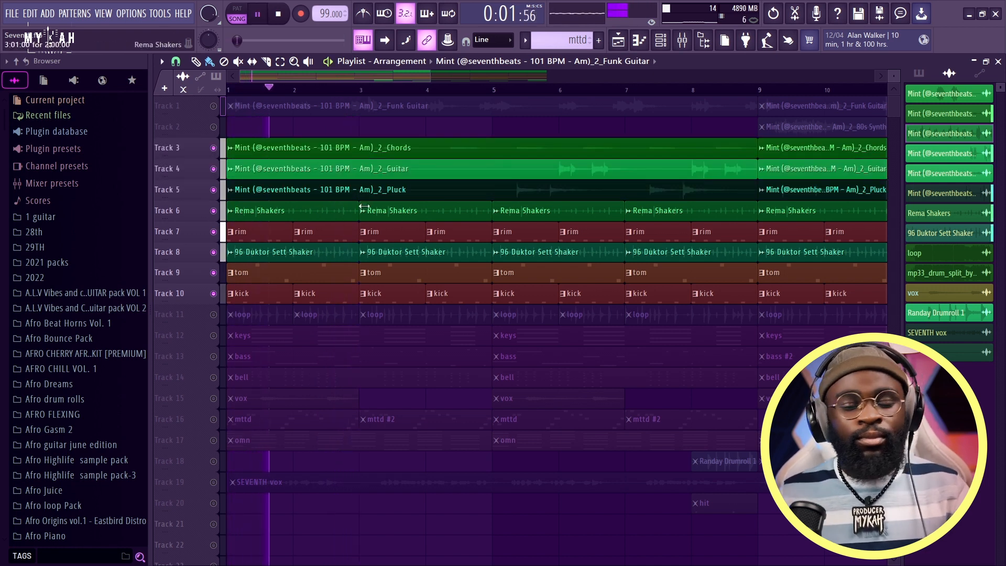
{"action": "scroll", "coordinate": [411, 95], "scroll_direction": "down", "scroll_amount": 2}
{"action": "scroll", "coordinate": [414, 97], "scroll_direction": "down", "scroll_amount": 1}
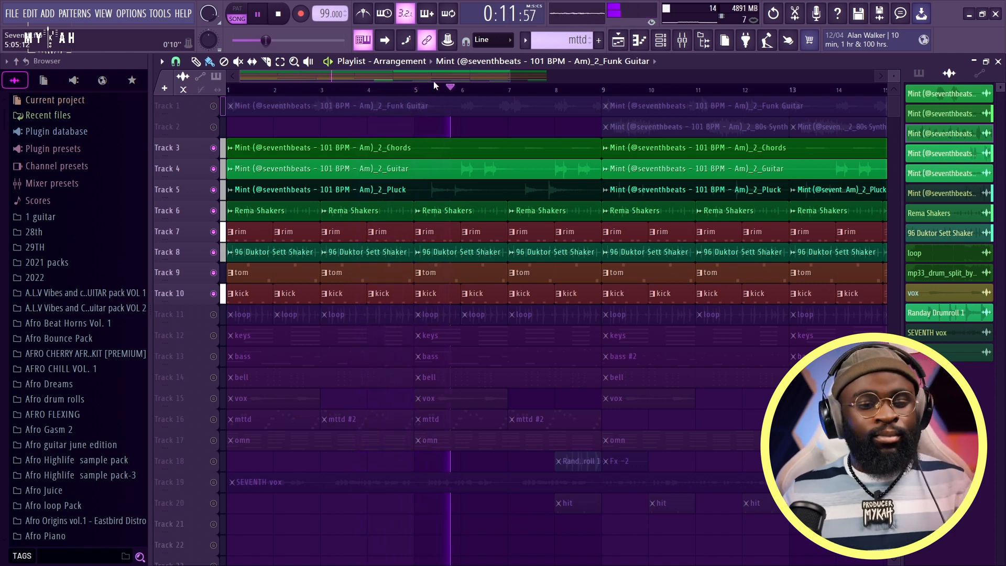
{"action": "key", "text": "space"}
- Unmute the loop on Track 11 and play the arrangement with it
{"action": "left_click", "coordinate": [213, 314]}
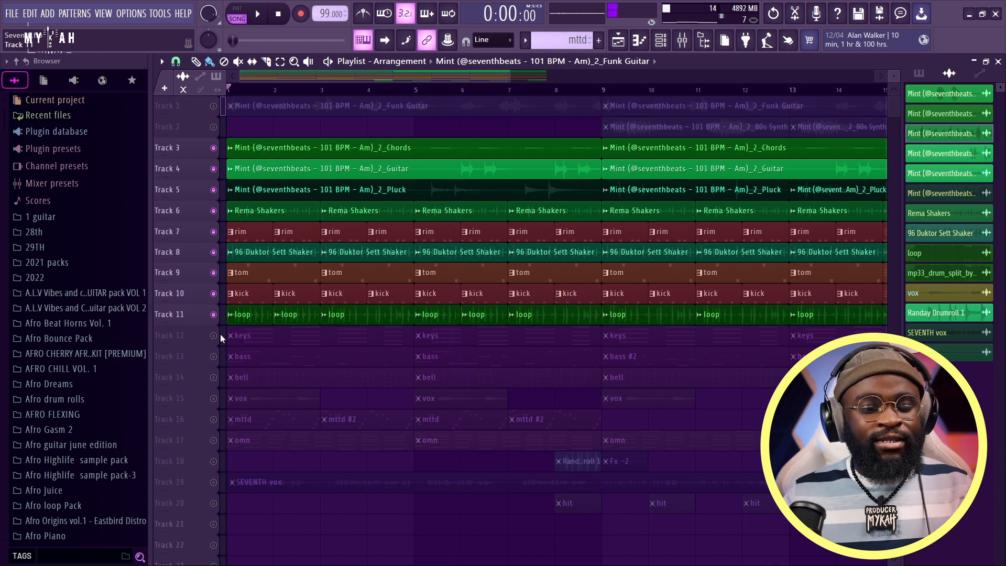
{"action": "key", "text": "space"}
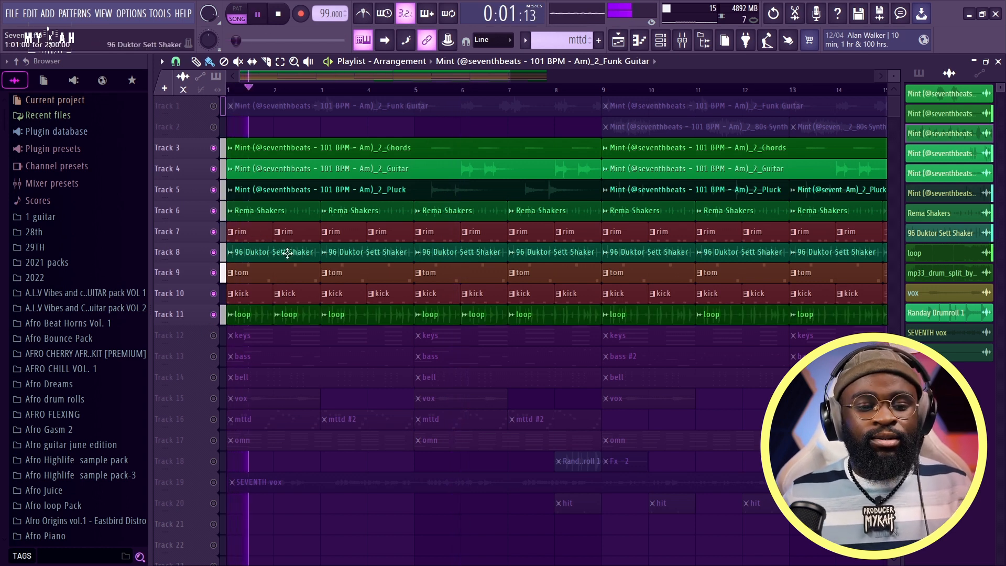
{"action": "scroll", "coordinate": [417, 94], "scroll_direction": "down", "scroll_amount": 3}
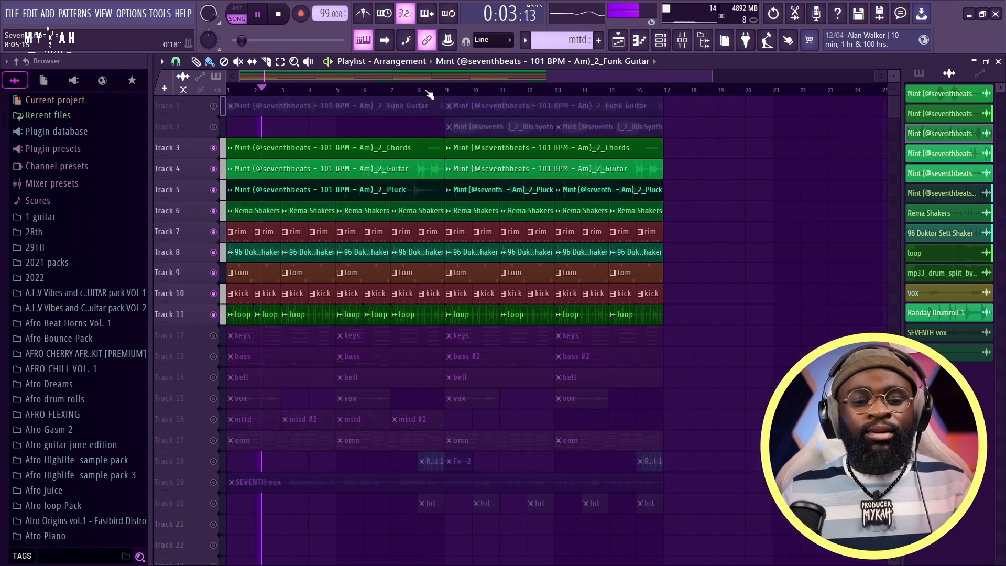
{"action": "key", "text": "space"}
- Open the rim pattern's notes, play the pattern by itself and show its channel in the channel rack
{"action": "double_click", "coordinate": [449, 232]}
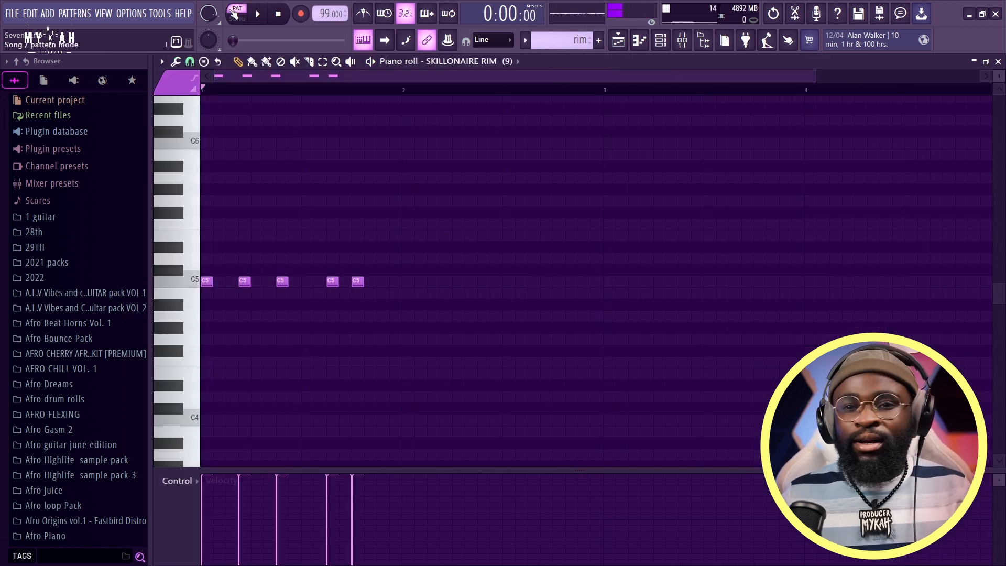
{"action": "key", "text": "space"}
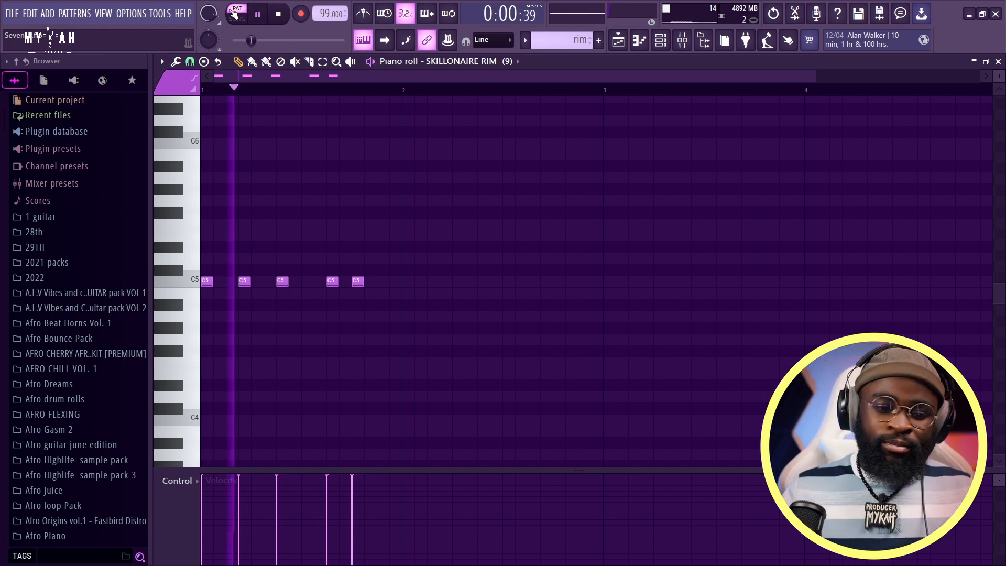
{"action": "left_click", "coordinate": [664, 44]}
{"action": "key", "text": "space"}
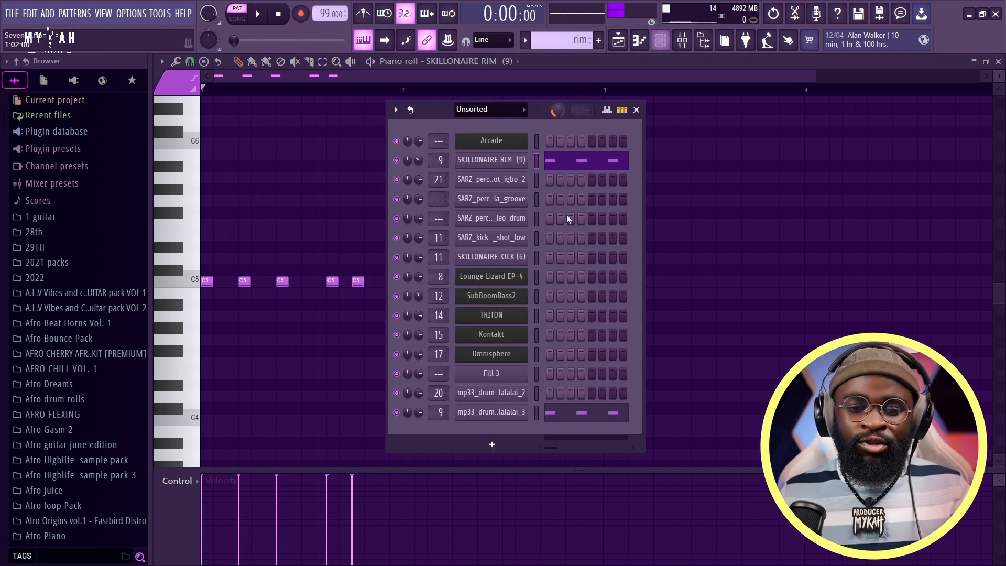
{"action": "key", "text": "space"}
- Return to the playlist, select the 96 Duktor Sett Shaker clip on Track 8 and show the channel rack
{"action": "key", "text": "F5"}
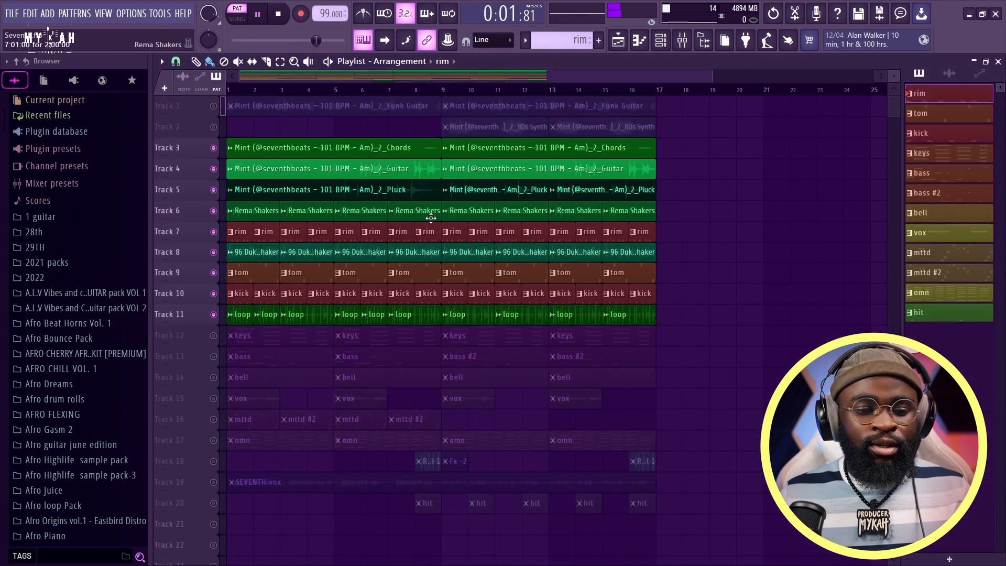
{"action": "left_click", "coordinate": [268, 259]}
{"action": "key", "text": "space"}
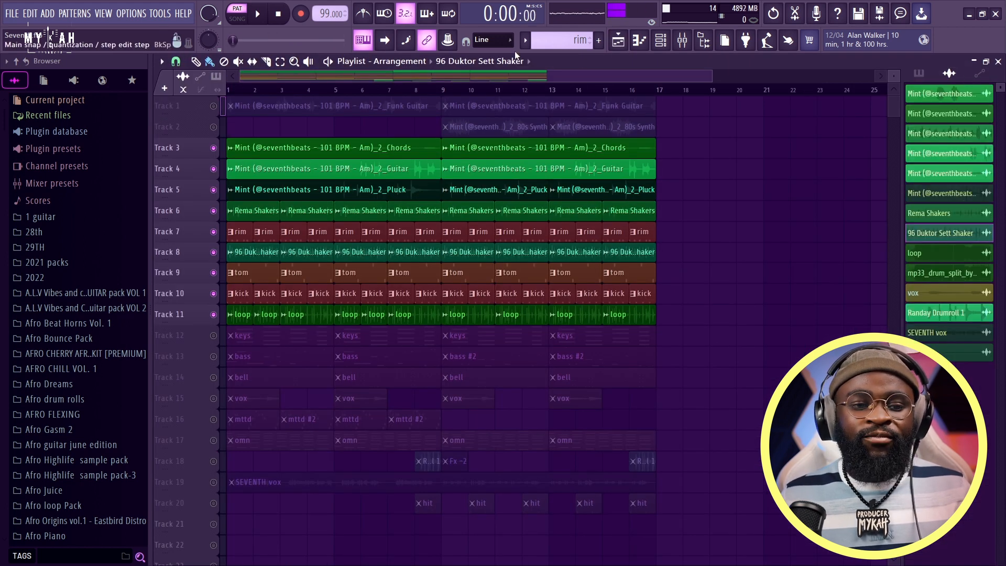
{"action": "left_click", "coordinate": [664, 44]}
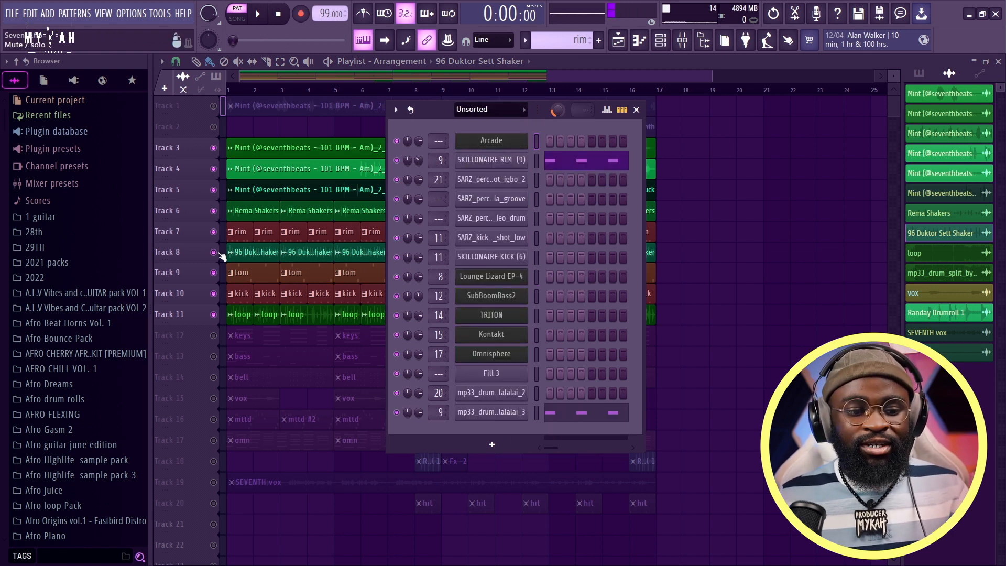
- View the 96 Duktor Sett Shaker clip's sample settings, listen to it and close the settings
{"action": "double_click", "coordinate": [239, 253]}
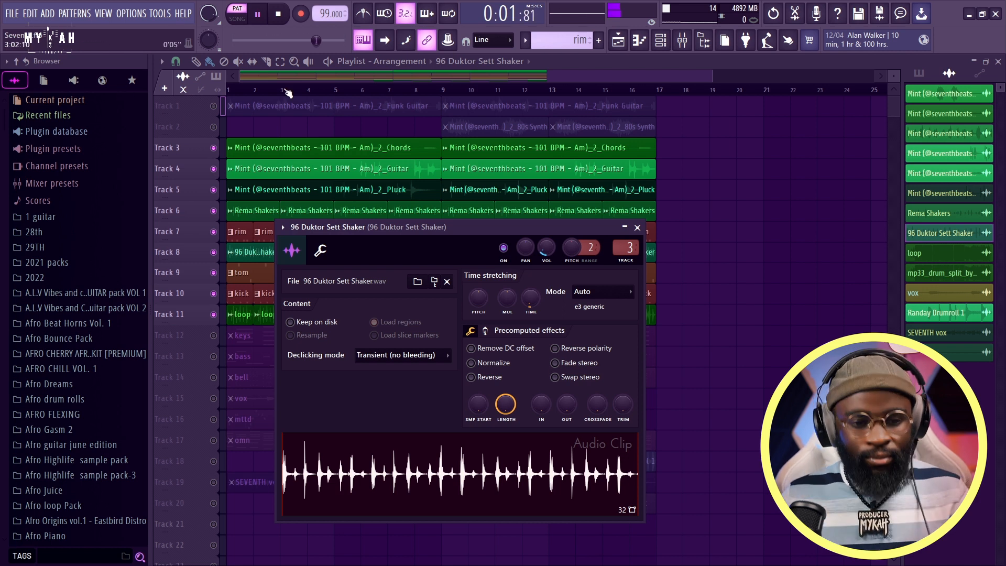
{"action": "left_click", "coordinate": [303, 77]}
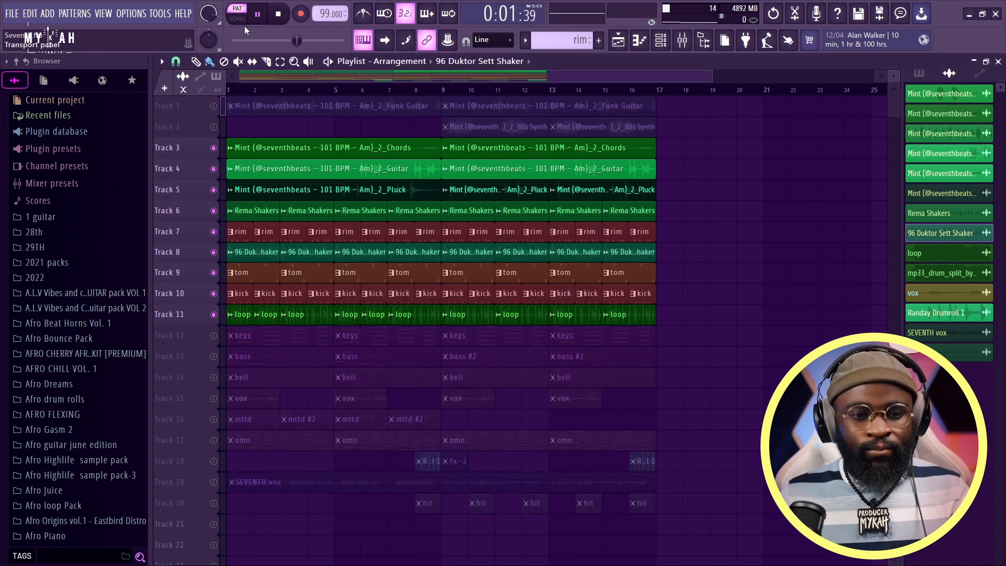
{"action": "key", "text": "space"}
- Play the tom pattern on its own, inspect its SARZ percussion igbo channel's notes and return to the playlist
{"action": "left_click", "coordinate": [247, 273]}
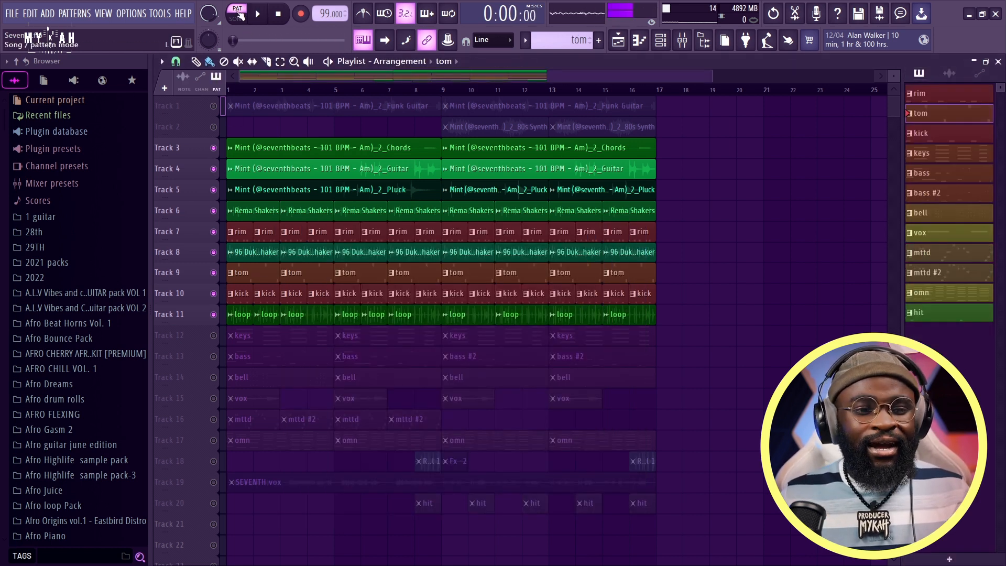
{"action": "left_click", "coordinate": [639, 40]}
{"action": "key", "text": "space"}
{"action": "key", "text": "F6"}
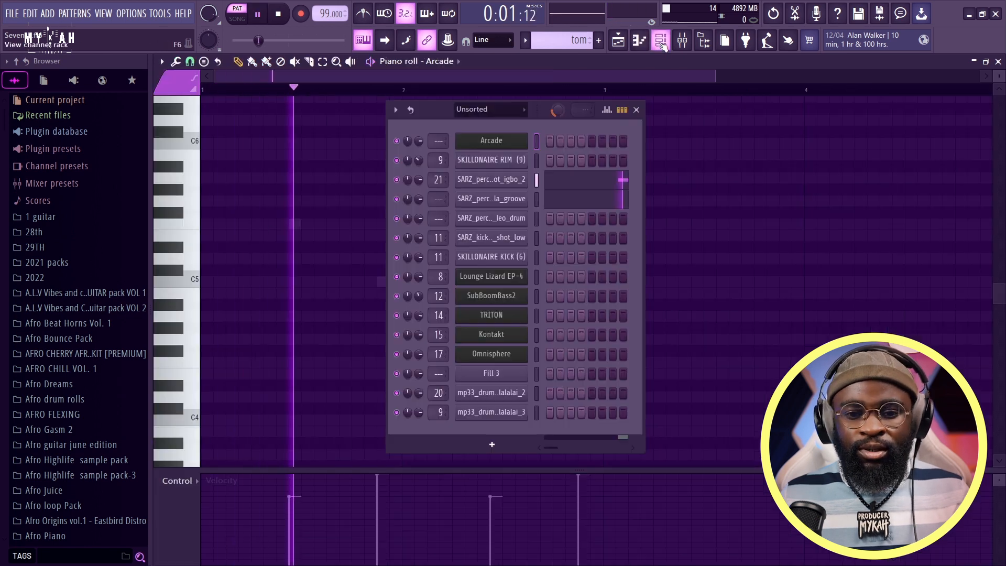
{"action": "left_click", "coordinate": [574, 185]}
{"action": "key", "text": "space"}
{"action": "key", "text": "F6"}
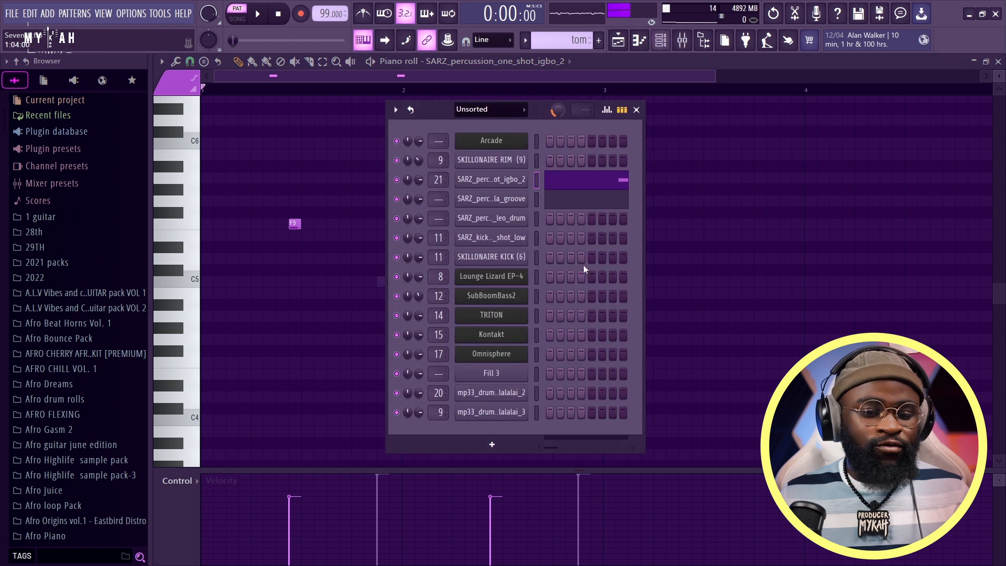
{"action": "left_click", "coordinate": [618, 40]}
{"action": "key", "text": "space"}
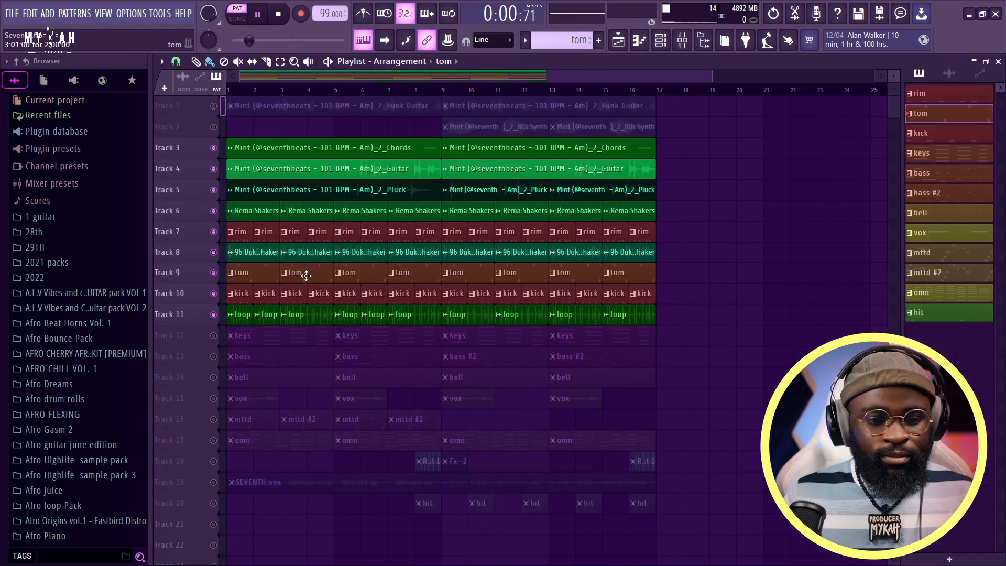
- Switch to song mode, solo the kick on Track 10 and unmute Tracks 9, 8, 7 and 6 one by one during playback
{"action": "key", "text": "l"}
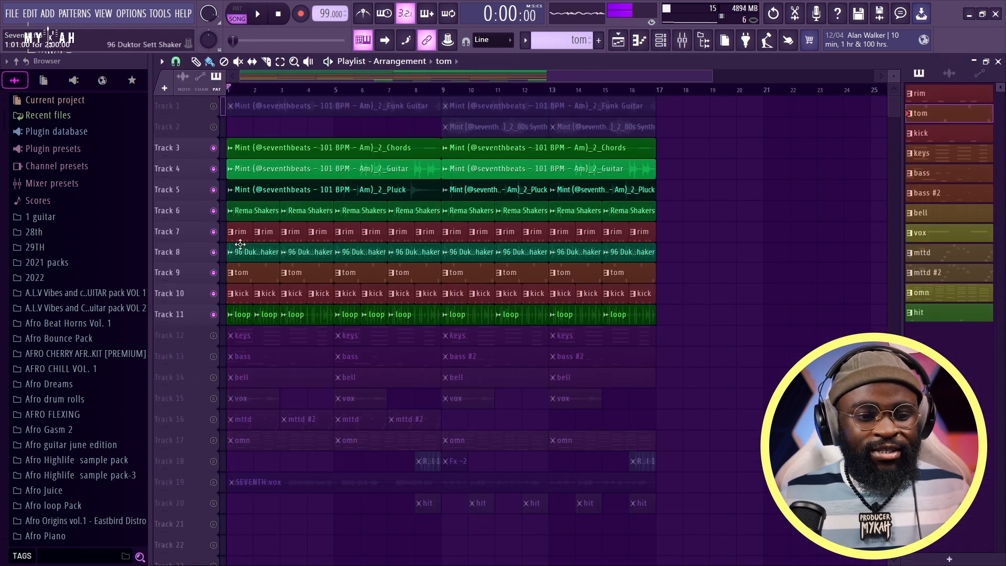
{"action": "right_click", "coordinate": [215, 295]}
{"action": "key", "text": "space"}
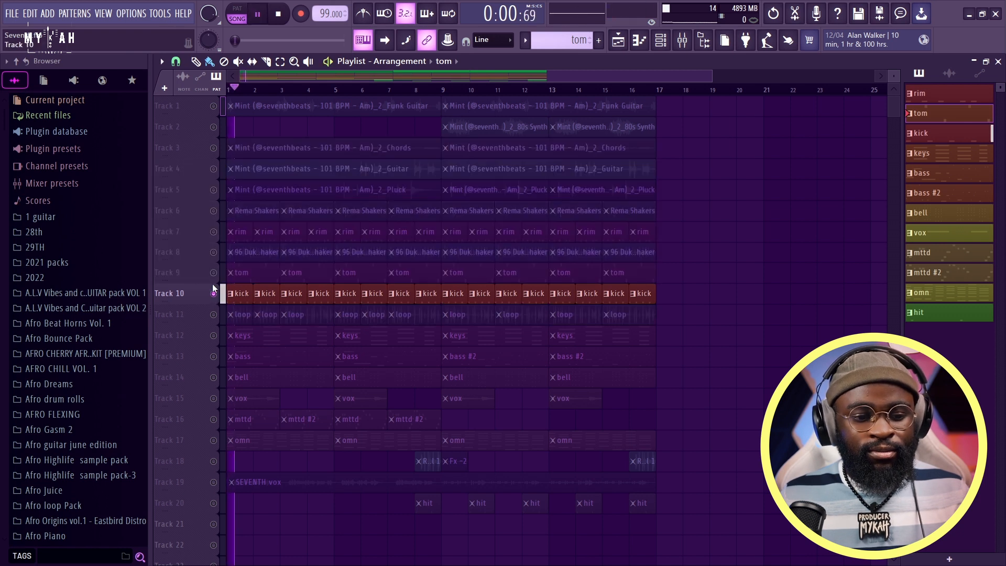
{"action": "left_click", "coordinate": [213, 272]}
{"action": "left_click", "coordinate": [213, 252]}
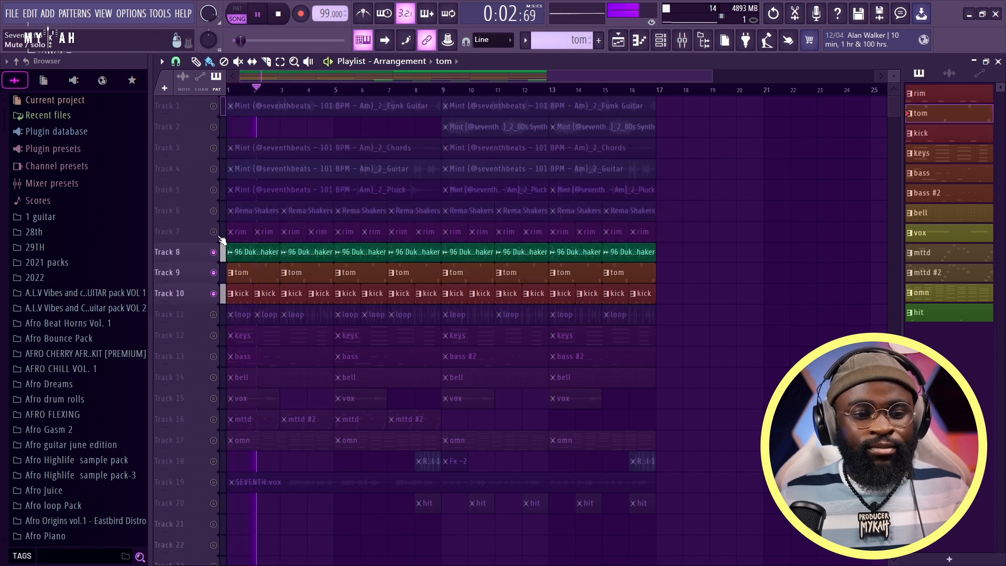
{"action": "left_click", "coordinate": [213, 231]}
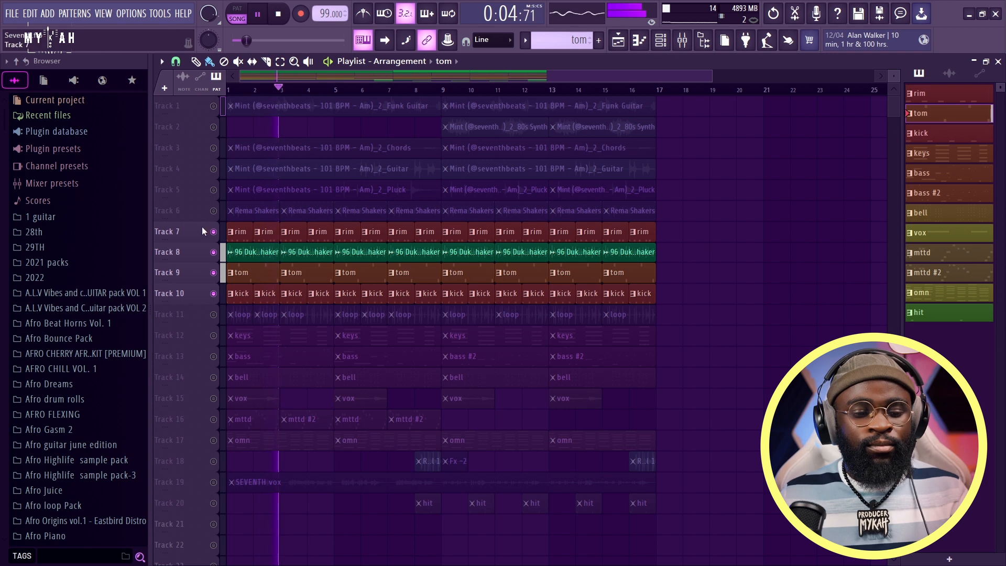
{"action": "left_click", "coordinate": [213, 211]}
{"action": "key", "text": "space"}
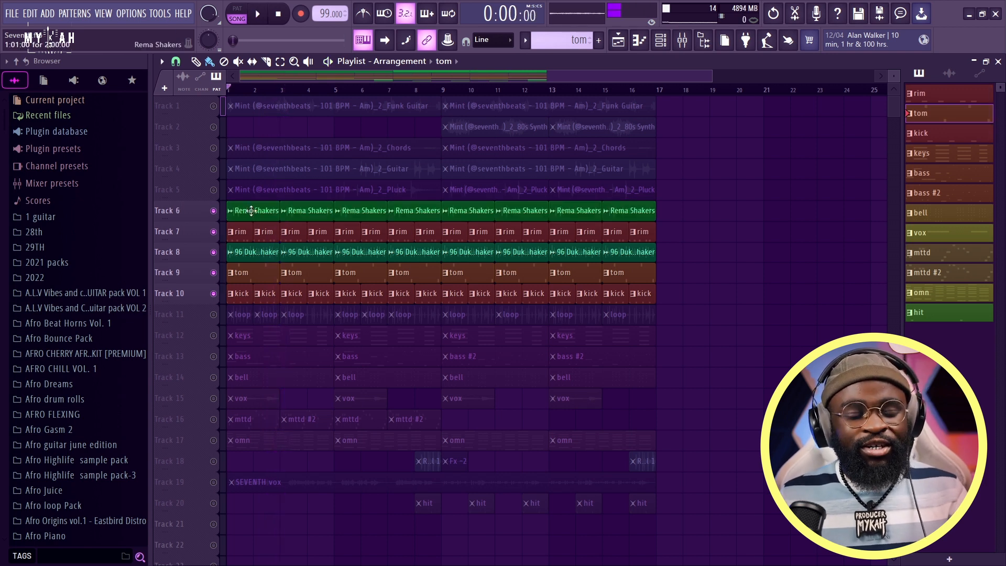
- View the Rema Shakers clip's sample settings and listen to the drums with it
{"action": "double_click", "coordinate": [252, 210]}
{"action": "key", "text": "space"}
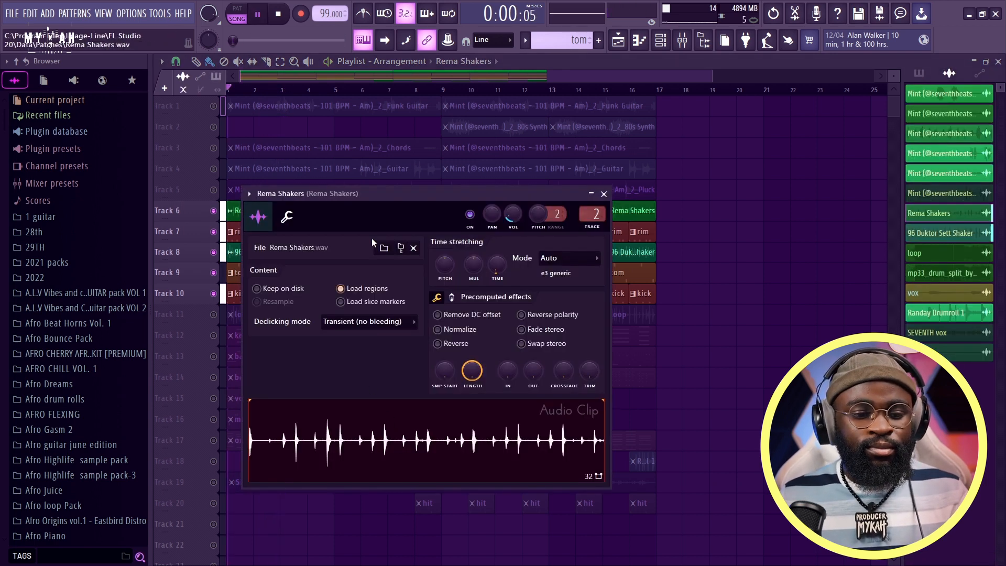
{"action": "left_click", "coordinate": [372, 68]}
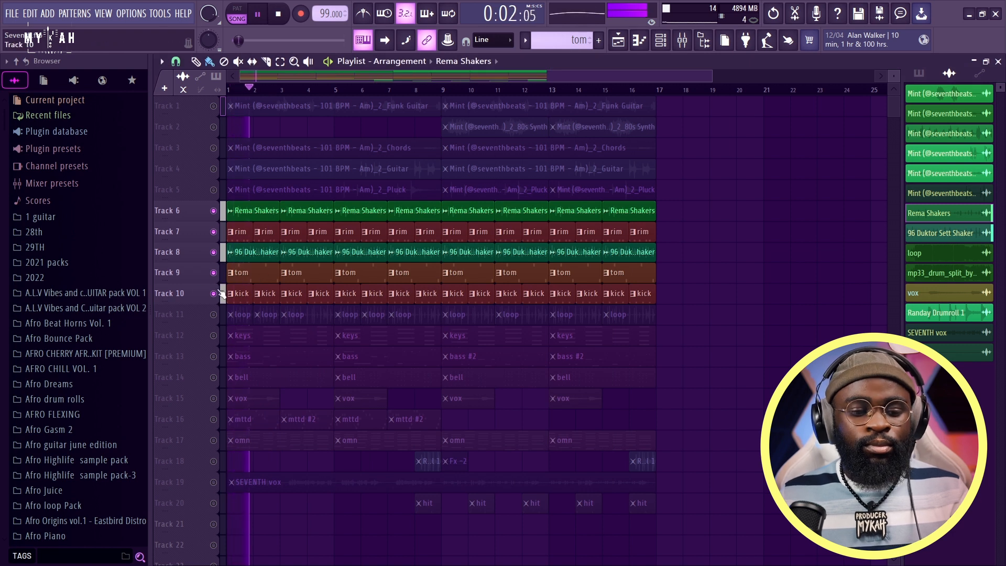
{"action": "key", "text": "space"}
- Unmute the bass on Track 13 and open the bass pattern's notes in the piano roll
{"action": "left_click", "coordinate": [213, 356]}
{"action": "double_click", "coordinate": [232, 357]}
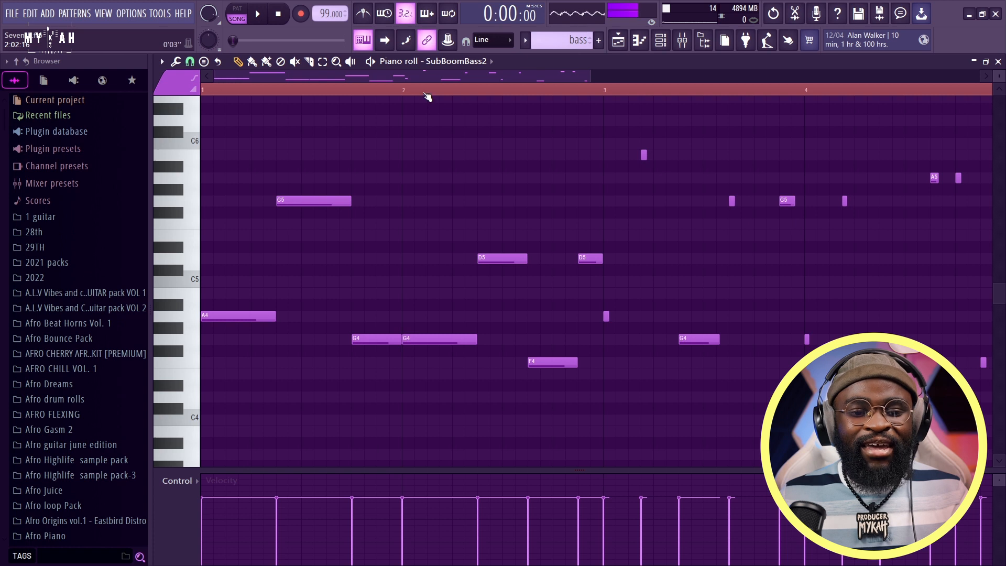
{"action": "scroll", "coordinate": [427, 97], "scroll_direction": "down", "scroll_amount": 2}
- Show the bass's SubBoomBass2 instrument while playing the arrangement and return to the playlist
{"action": "key", "text": "F6"}
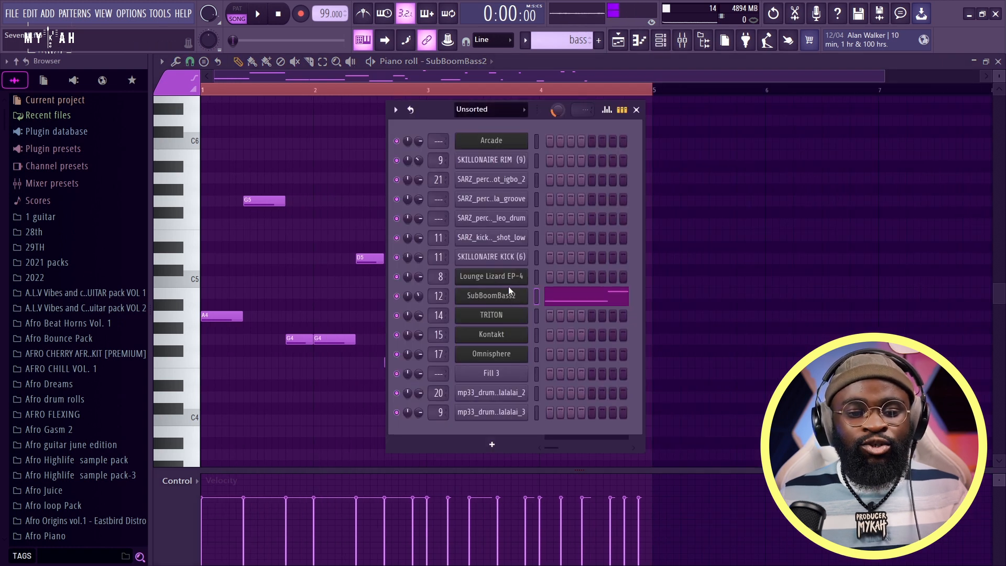
{"action": "left_click", "coordinate": [508, 296]}
{"action": "key", "text": "space"}
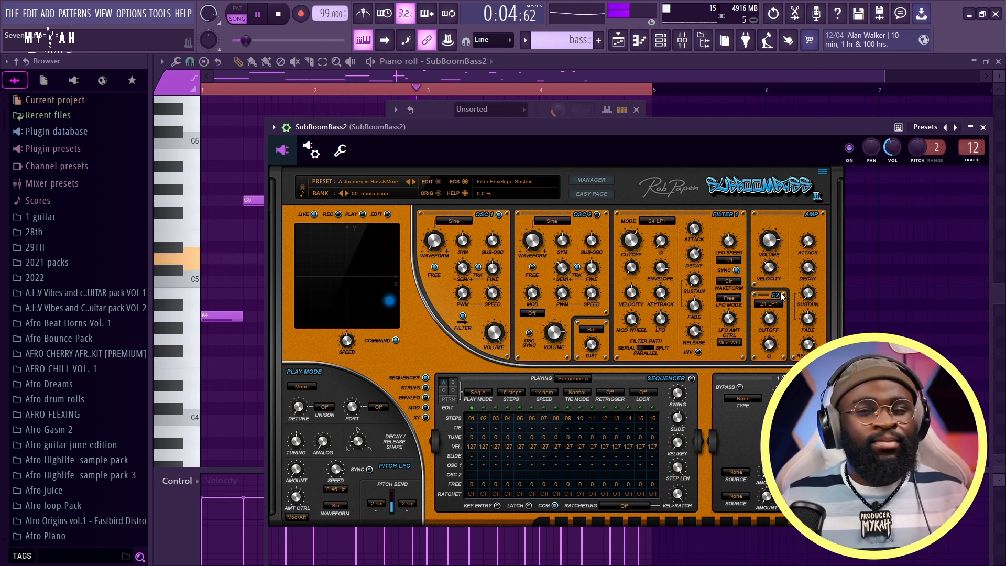
{"action": "key", "text": "F5"}
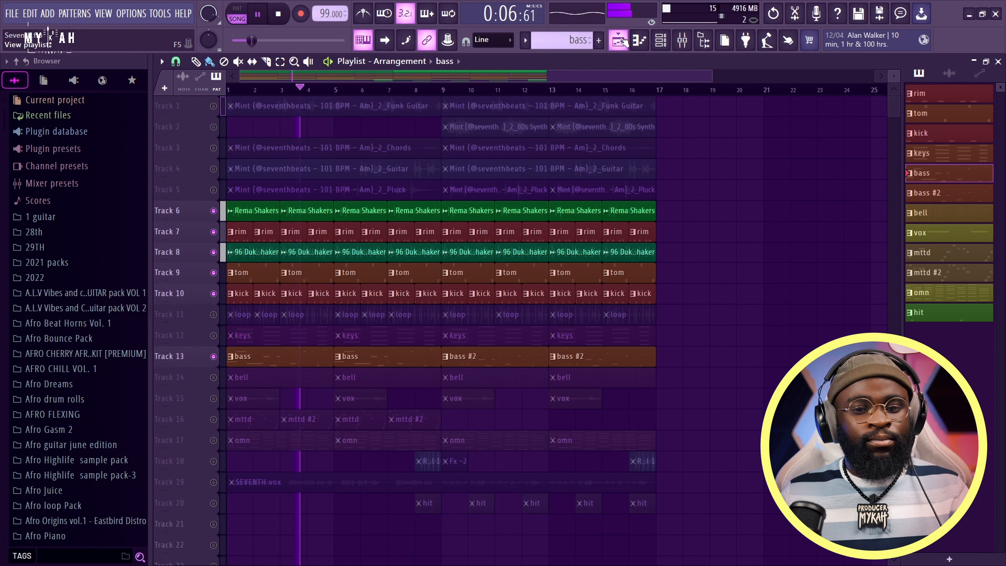
{"action": "key", "text": "space"}
- Unmute the loop on Track 11 and the bell on Track 14, start playback and open the bell pattern's notes
{"action": "left_click", "coordinate": [213, 314]}
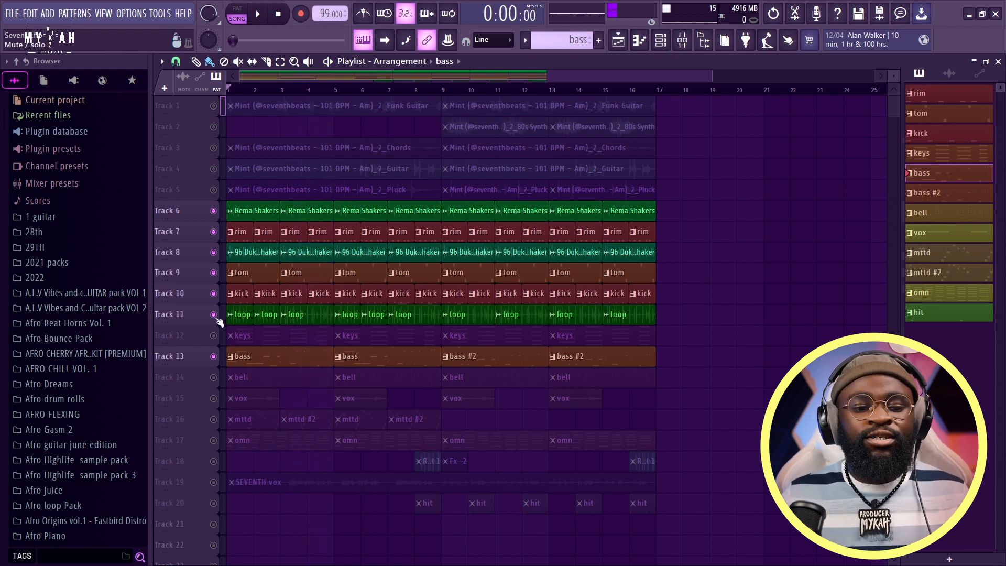
{"action": "left_click", "coordinate": [213, 377]}
{"action": "key", "text": "space"}
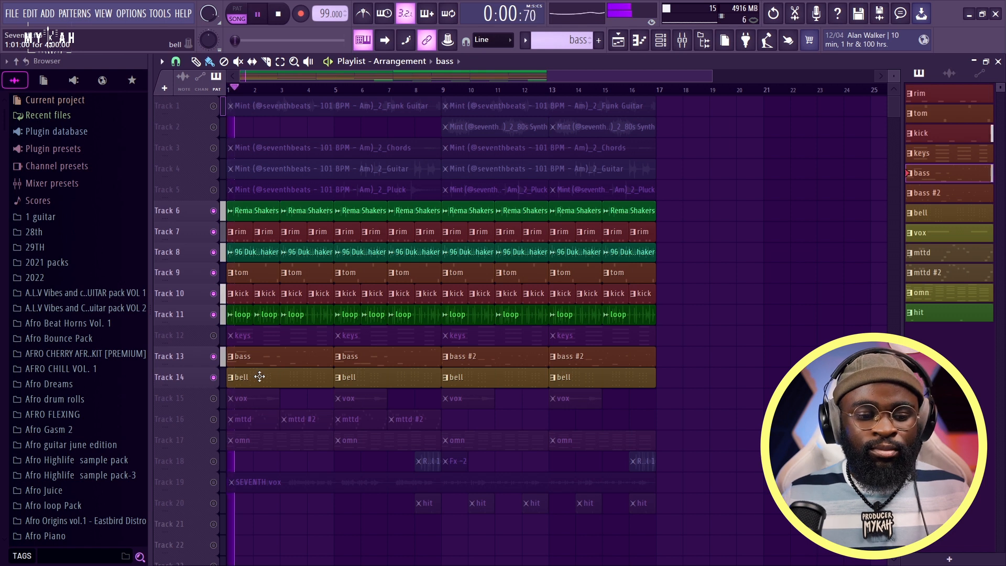
{"action": "left_click", "coordinate": [260, 376]}
{"action": "double_click", "coordinate": [260, 376]}
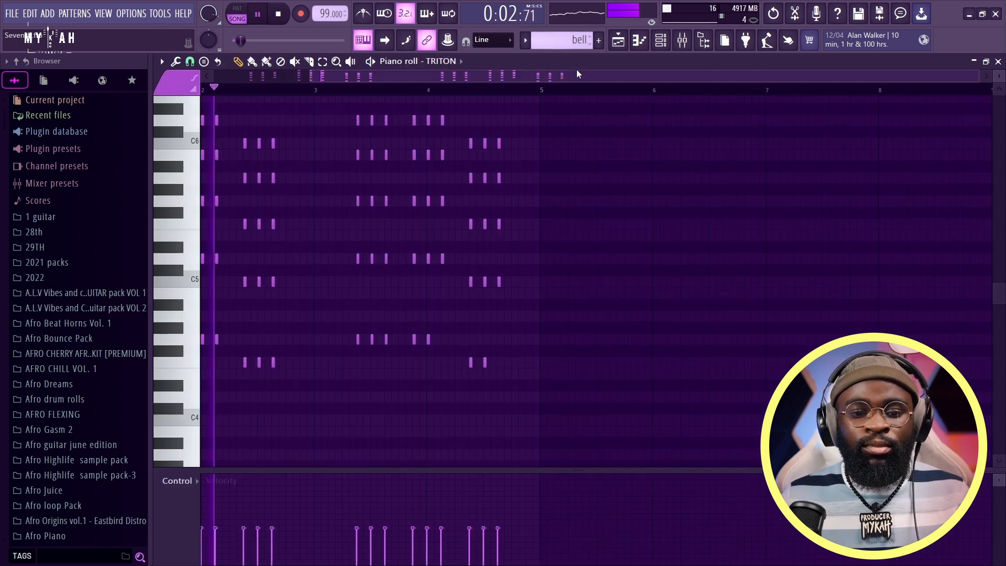
- Open the bell's TRITON instrument from the channel rack and play the bell pattern by itself
{"action": "left_click", "coordinate": [682, 40]}
{"action": "left_click", "coordinate": [682, 40]}
{"action": "left_click", "coordinate": [659, 40]}
{"action": "key", "text": "space"}
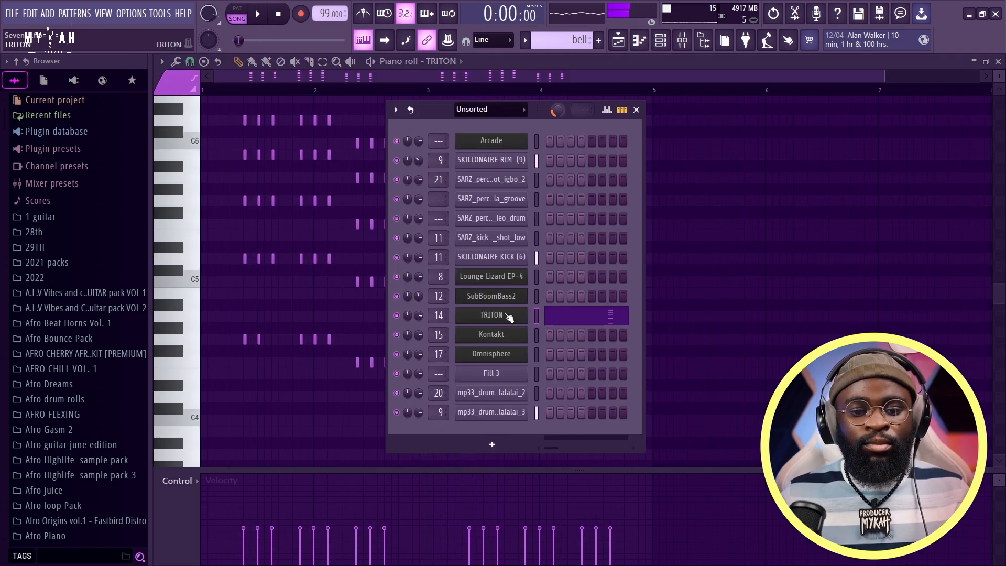
{"action": "left_click", "coordinate": [499, 315]}
{"action": "left_click", "coordinate": [241, 13]}
{"action": "key", "text": "space"}
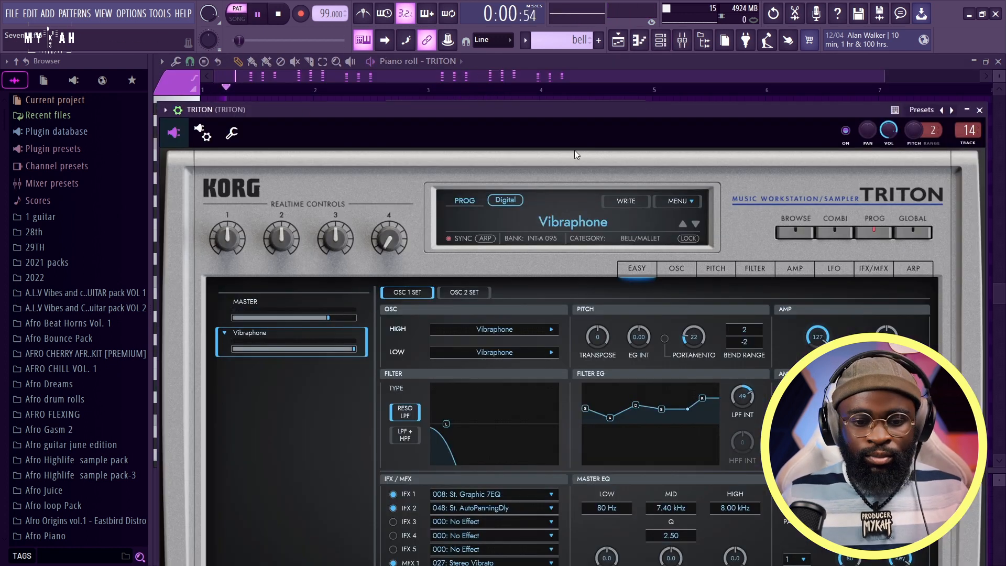
{"action": "left_click_drag", "start_coordinate": [576, 112], "coordinate": [574, 67]}
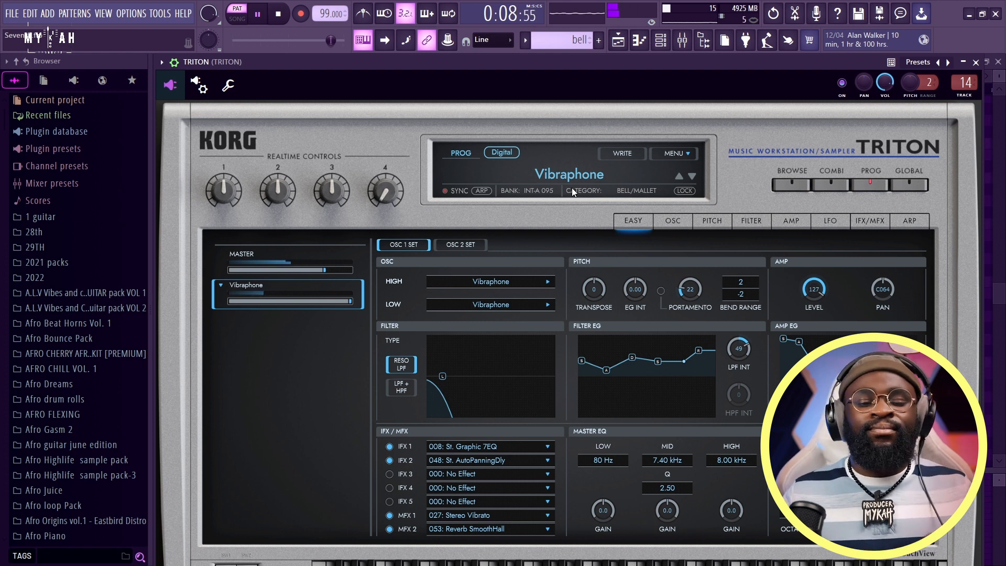
- Return to the playlist and play the arrangement in song mode with the bell
{"action": "left_click", "coordinate": [618, 40]}
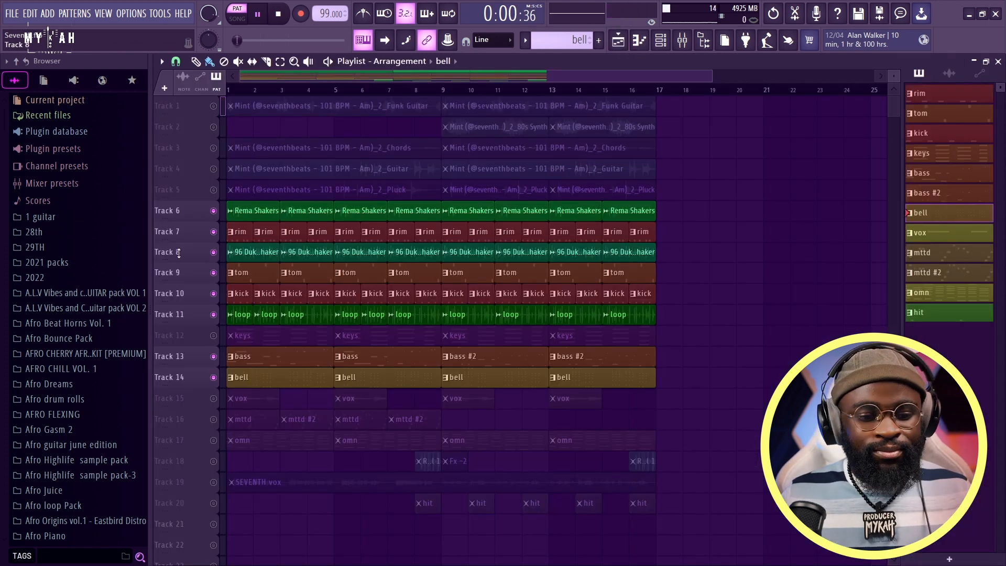
{"action": "key", "text": "space"}
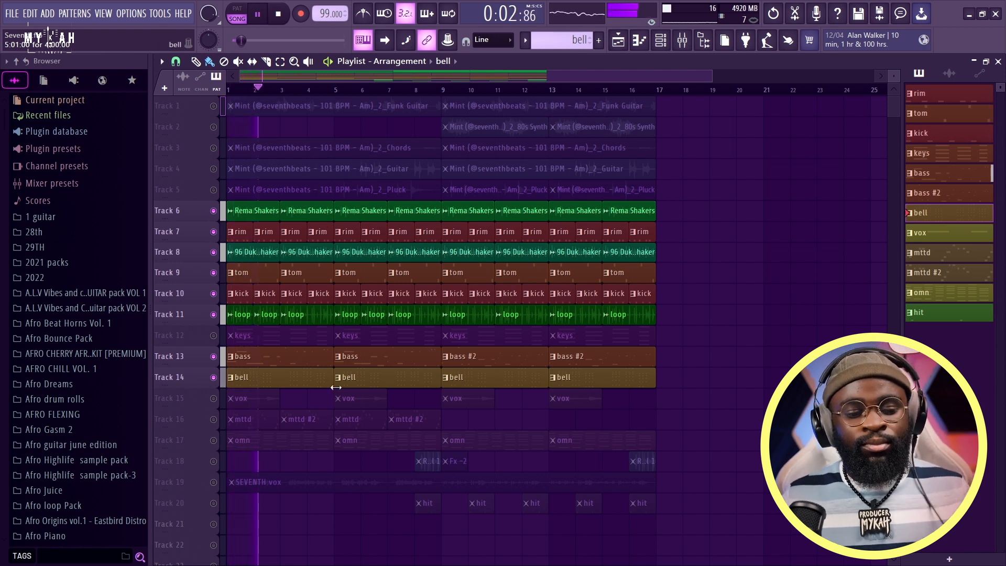
{"action": "key", "text": "space"}
- Unmute the keys on Track 12, open the pattern's notes and play the arrangement with them
{"action": "left_click", "coordinate": [213, 335]}
{"action": "double_click", "coordinate": [236, 336]}
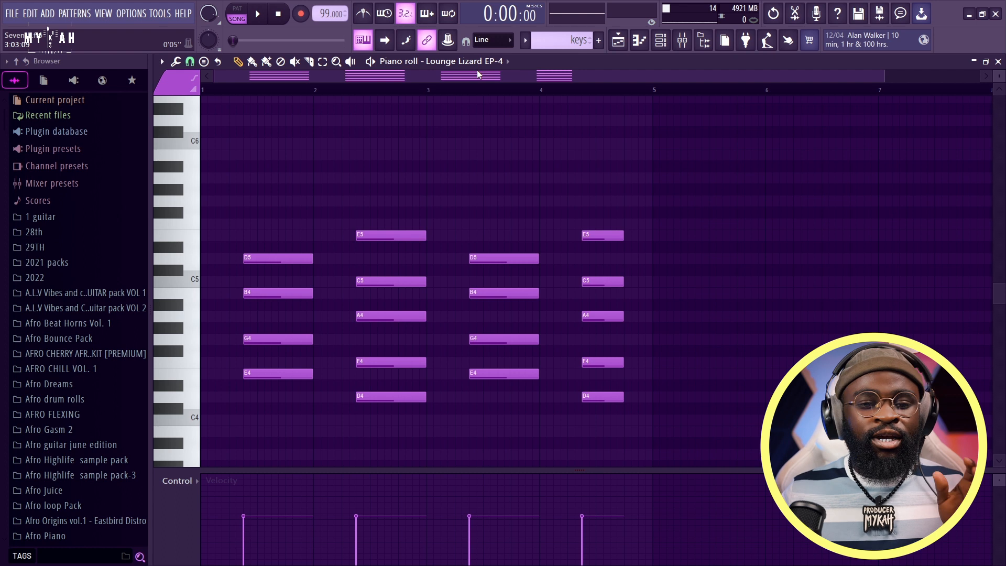
{"action": "key", "text": "space"}
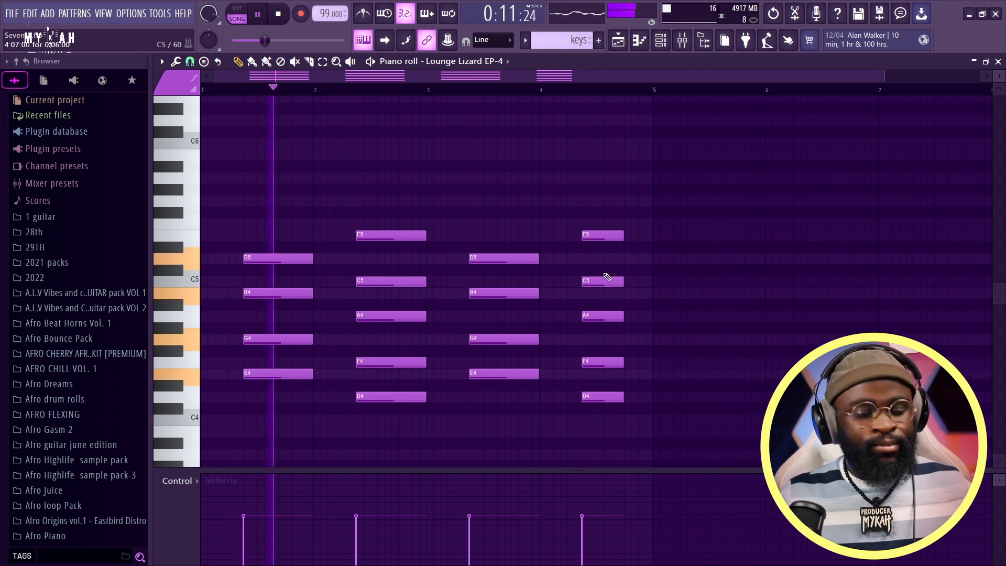
{"action": "left_click", "coordinate": [620, 44]}
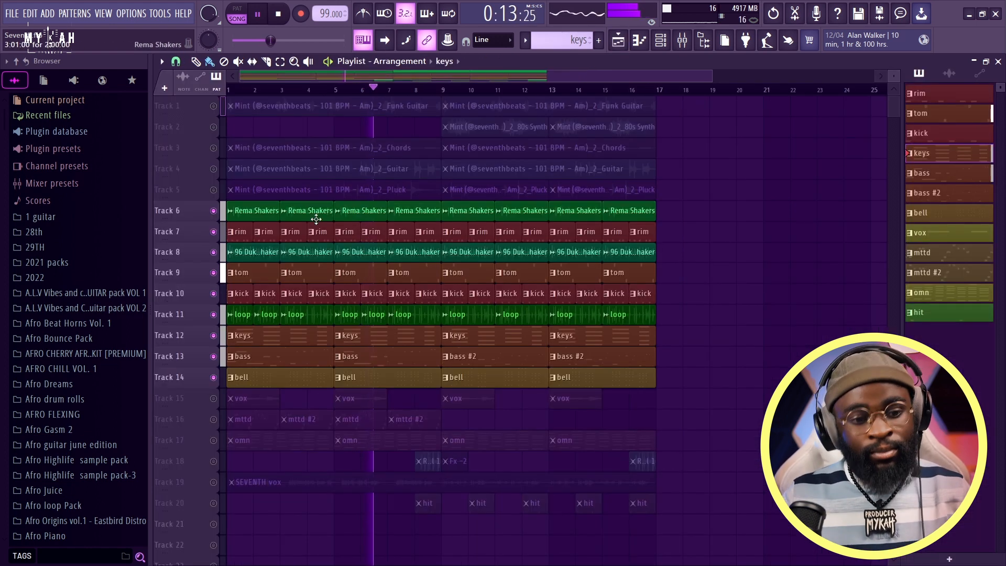
{"action": "key", "text": "space"}
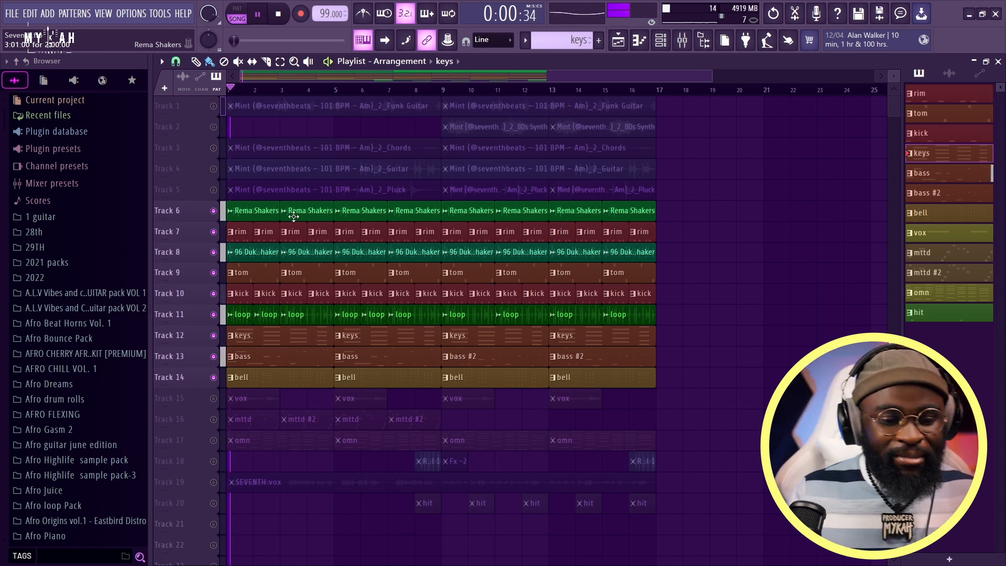
- Unmute the Chords, Guitar and Pluck on Tracks 3 to 5 and play them with the keys, bass and bell
{"action": "left_click", "coordinate": [213, 148]}
{"action": "left_click", "coordinate": [213, 168]}
{"action": "key", "text": "space"}
{"action": "left_click", "coordinate": [213, 189]}
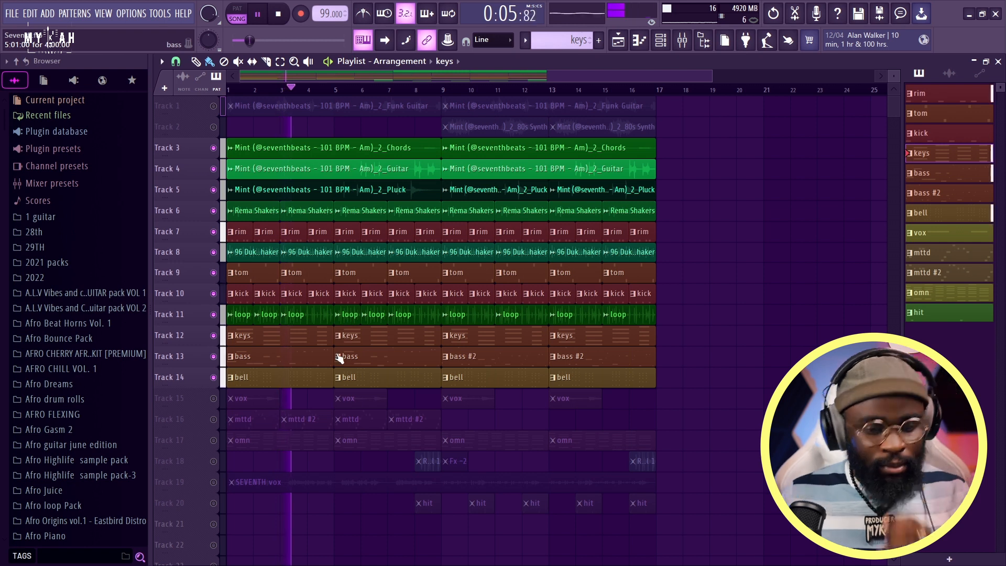
{"action": "key", "text": "space"}
- Unmute the vox on Track 15 and open the vox clip's sample settings
{"action": "left_click", "coordinate": [213, 398]}
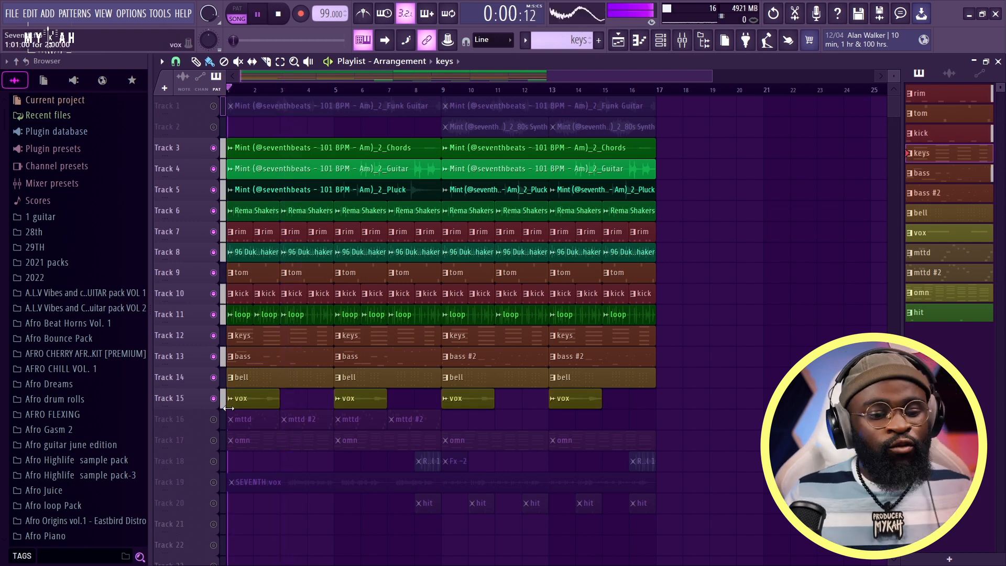
{"action": "key", "text": "space"}
{"action": "left_click", "coordinate": [244, 401]}
{"action": "double_click", "coordinate": [243, 401]}
{"action": "key", "text": "space"}
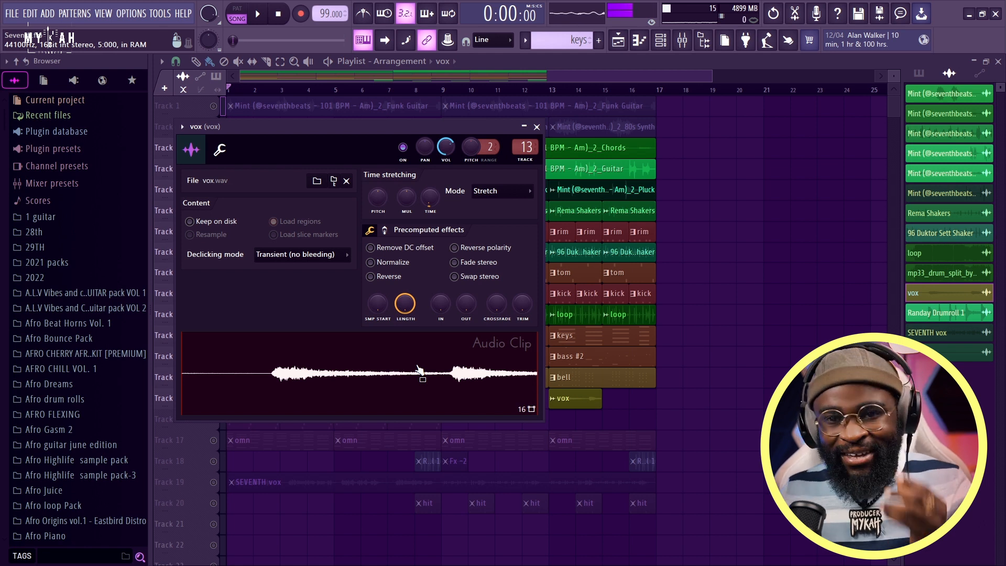
- Play the arrangement with the vox, close the clip's settings and unmute the mttd patterns on Track 16
{"action": "key", "text": "space"}
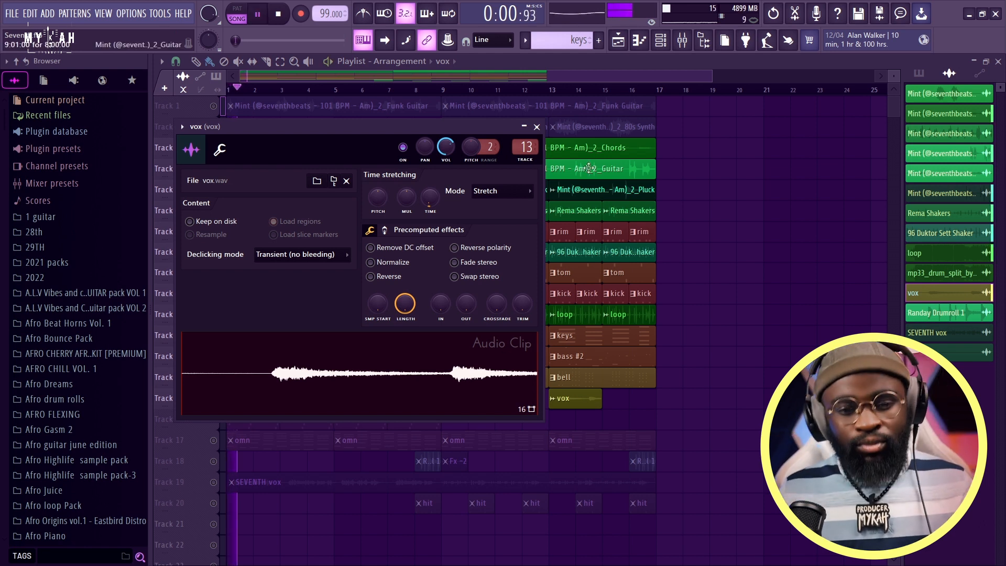
{"action": "left_click", "coordinate": [536, 127]}
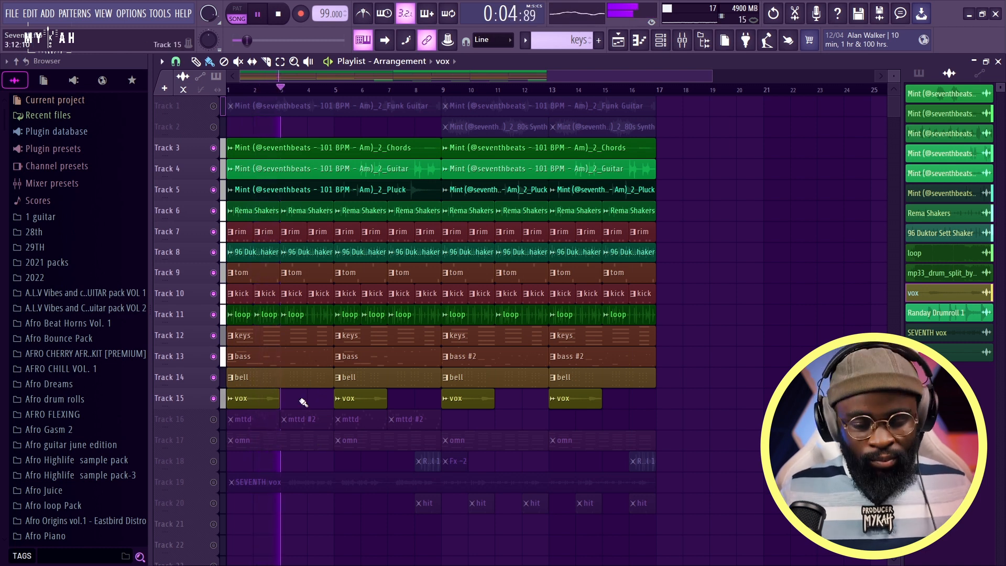
{"action": "left_click", "coordinate": [213, 419]}
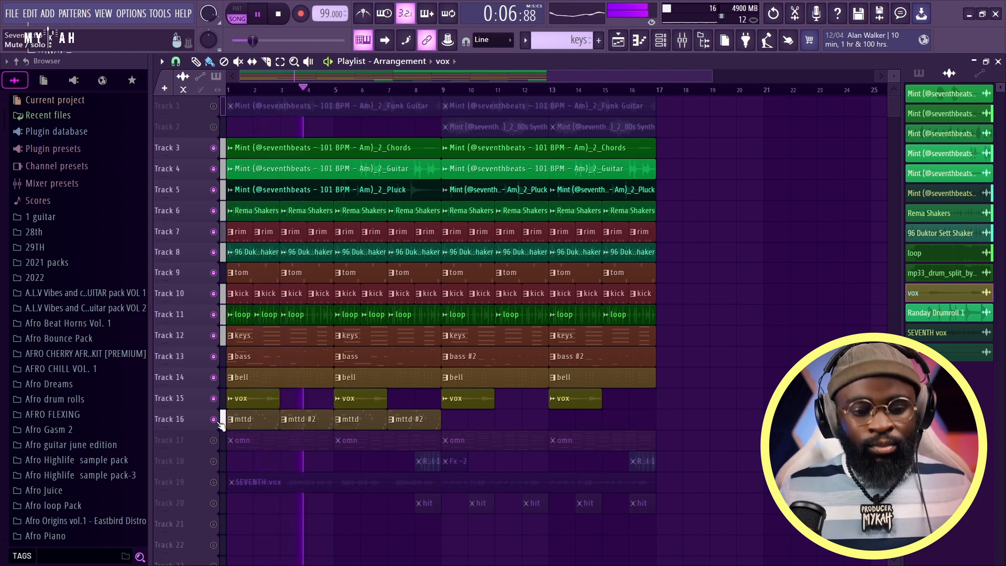
- Stop playback, examine the notes of the mttd #2 pattern on Track 16 and return to the playlist
{"action": "key", "text": "space"}
{"action": "double_click", "coordinate": [297, 422]}
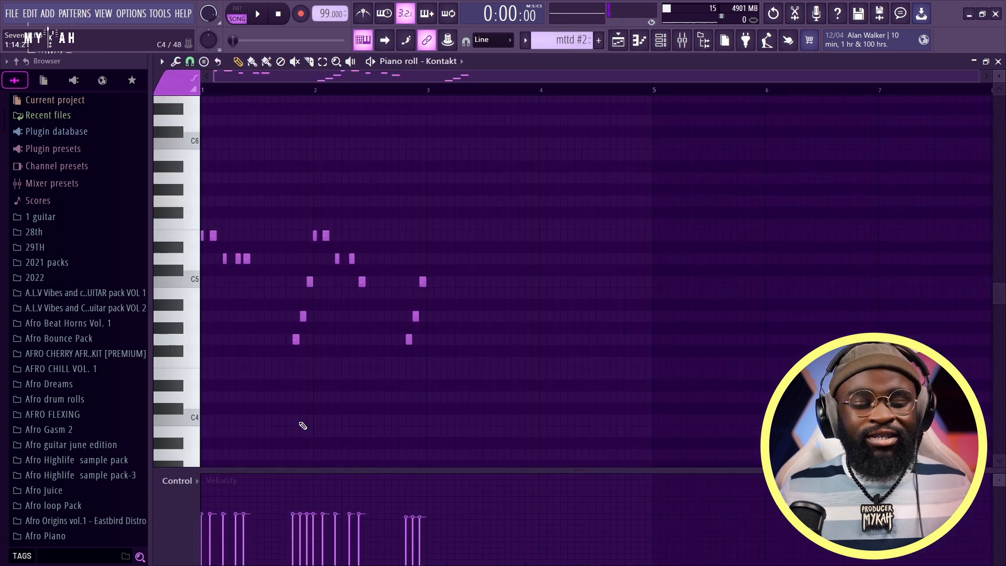
{"action": "left_click_drag", "start_coordinate": [978, 78], "coordinate": [498, 78]}
{"action": "left_click", "coordinate": [619, 41]}
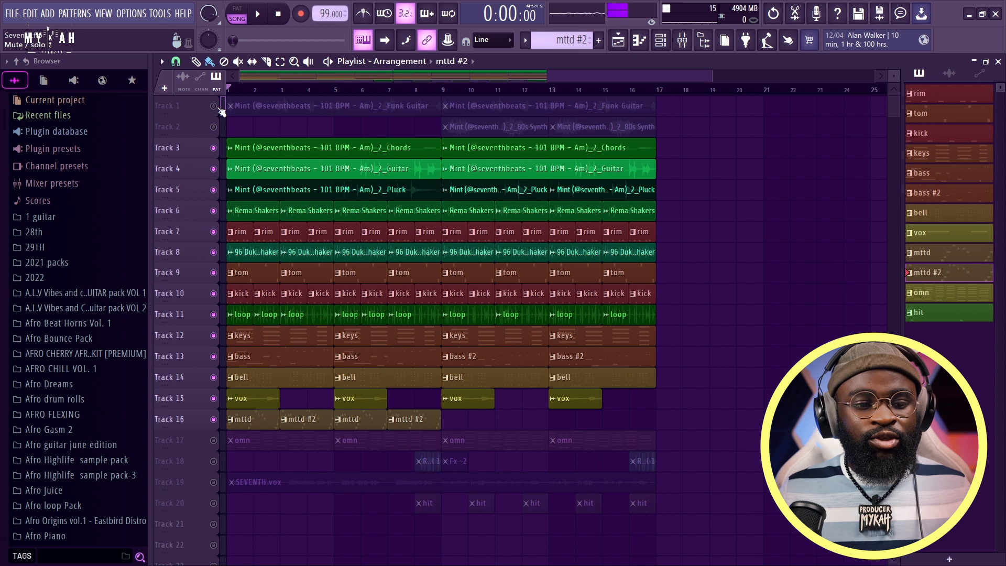
- View the Funk Guitar clip's sample settings on Track 1, close them and play the arrangement with the mttd melodies
{"action": "double_click", "coordinate": [258, 106]}
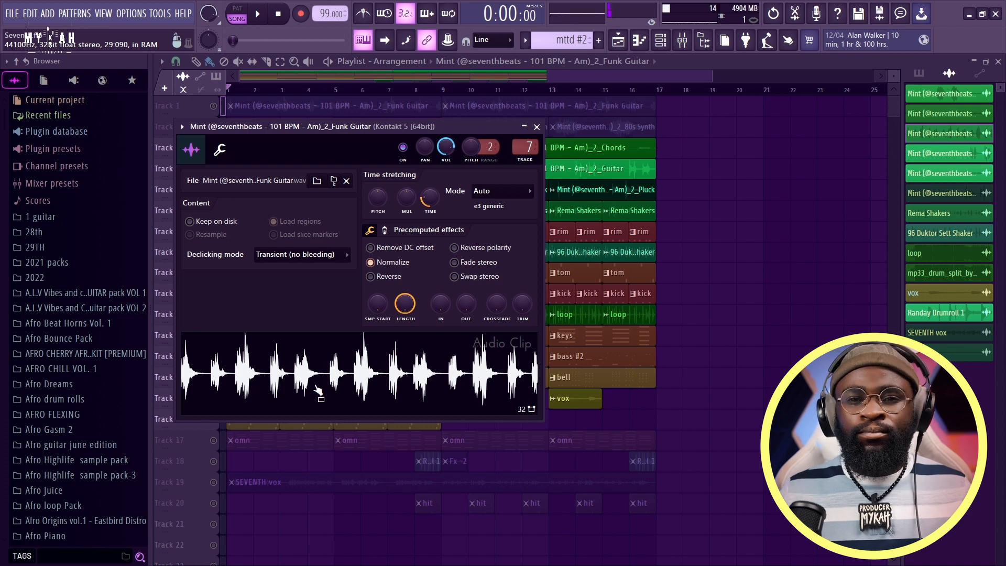
{"action": "left_click", "coordinate": [399, 74]}
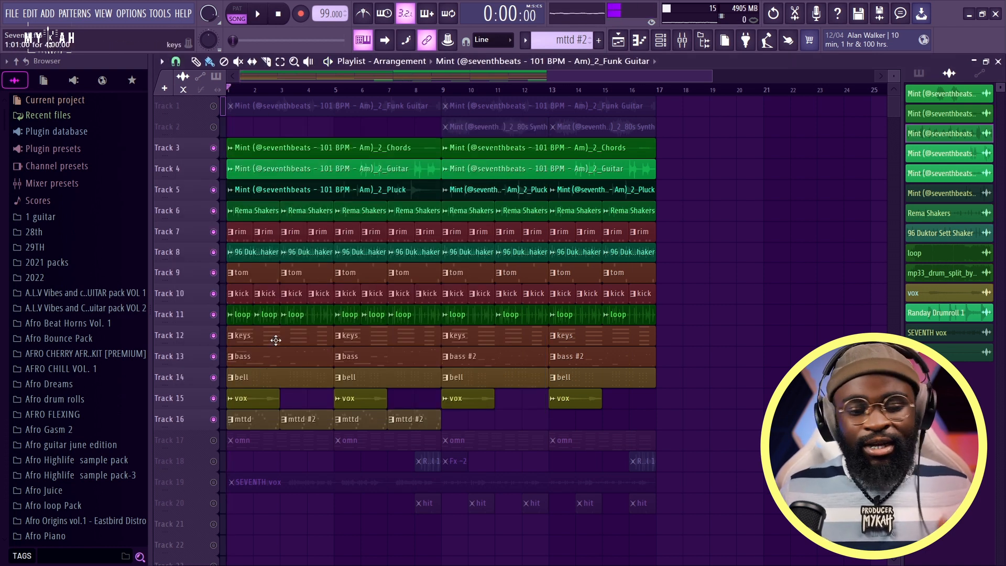
{"action": "key", "text": "space"}
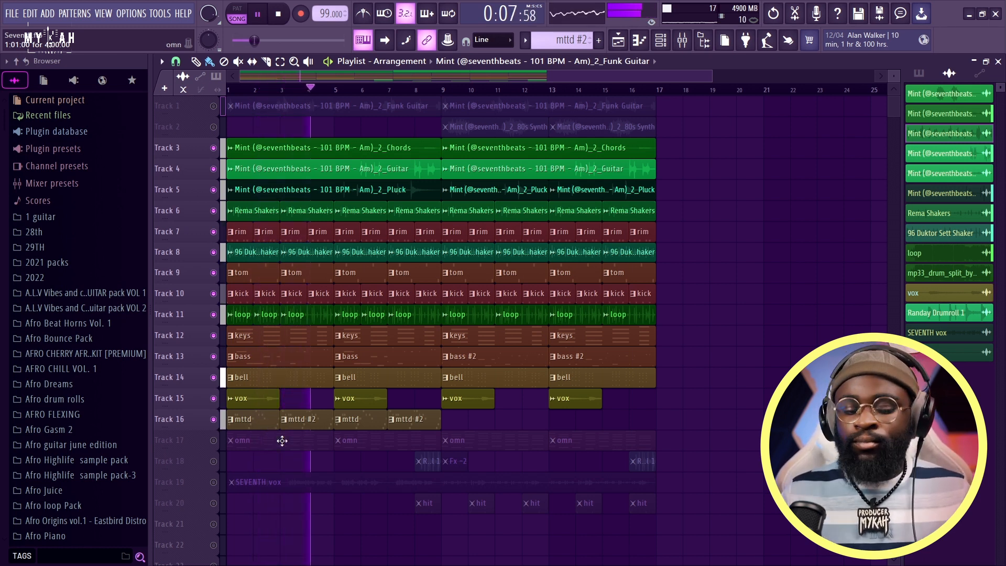
{"action": "key", "text": "space"}
- Inspect the Omnisphere patch behind the omn pattern and play the arrangement with the omn on Track 17 unmuted
{"action": "left_click", "coordinate": [265, 436]}
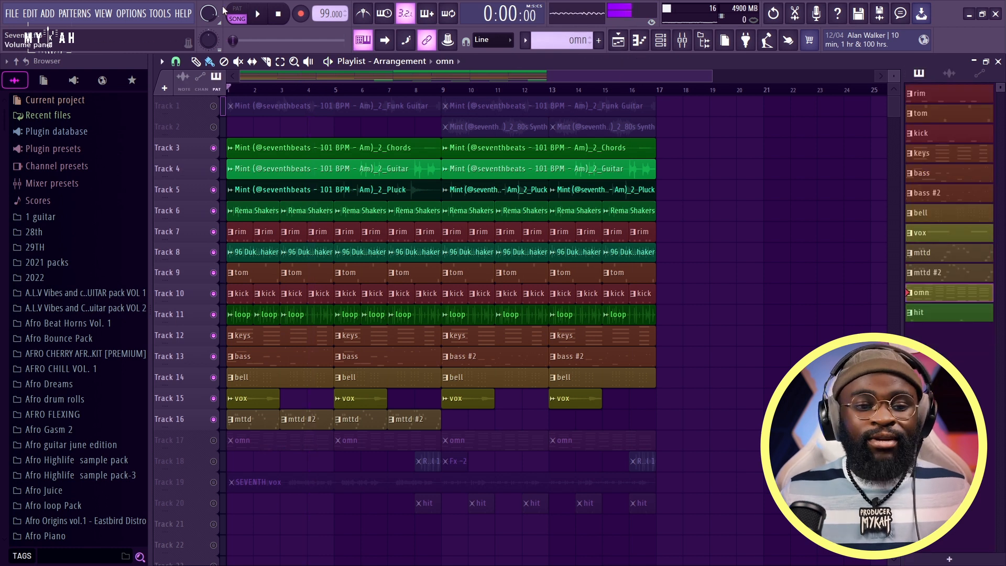
{"action": "left_click", "coordinate": [661, 46]}
{"action": "key", "text": "space"}
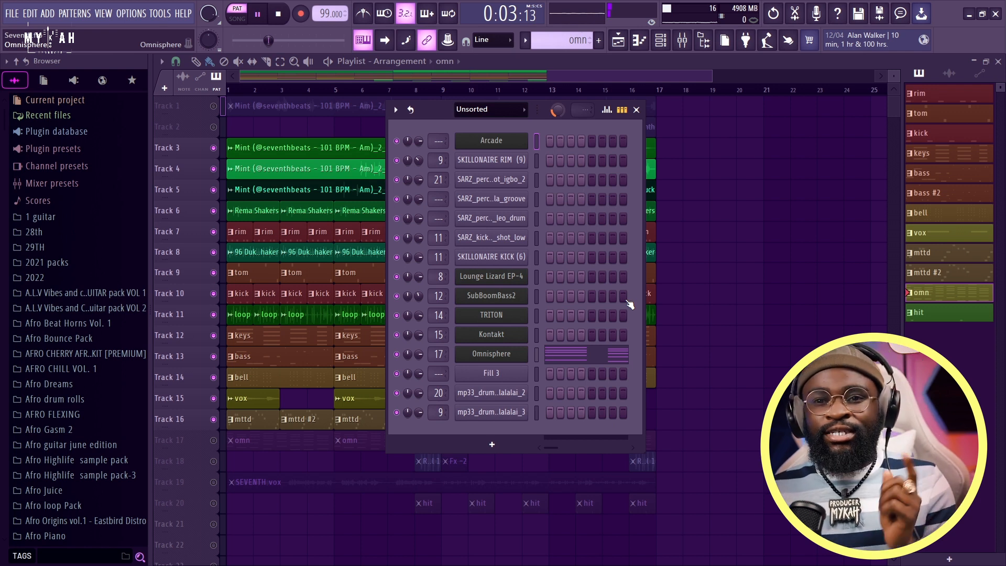
{"action": "left_click", "coordinate": [487, 354]}
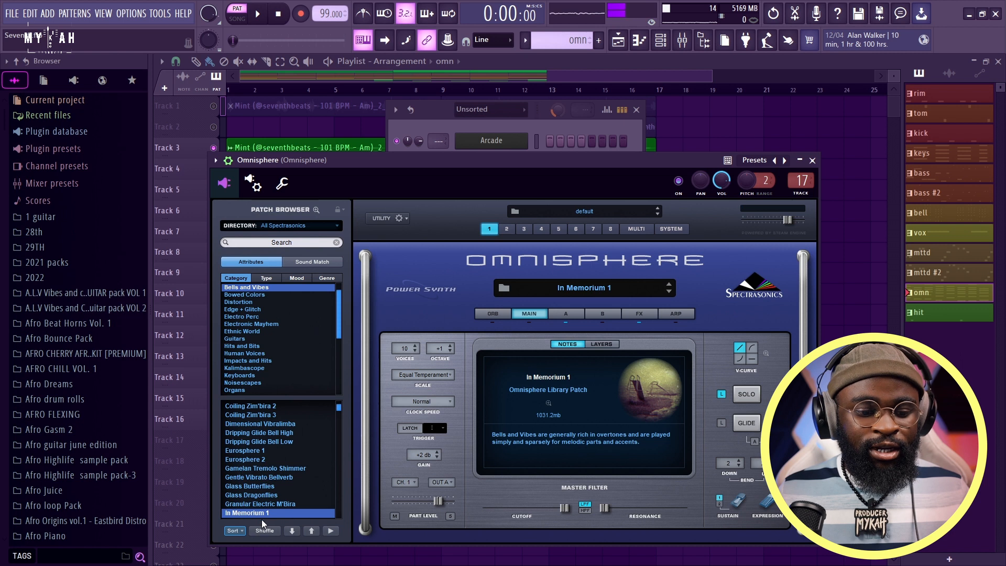
{"action": "key", "text": "F12"}
{"action": "key", "text": "space"}
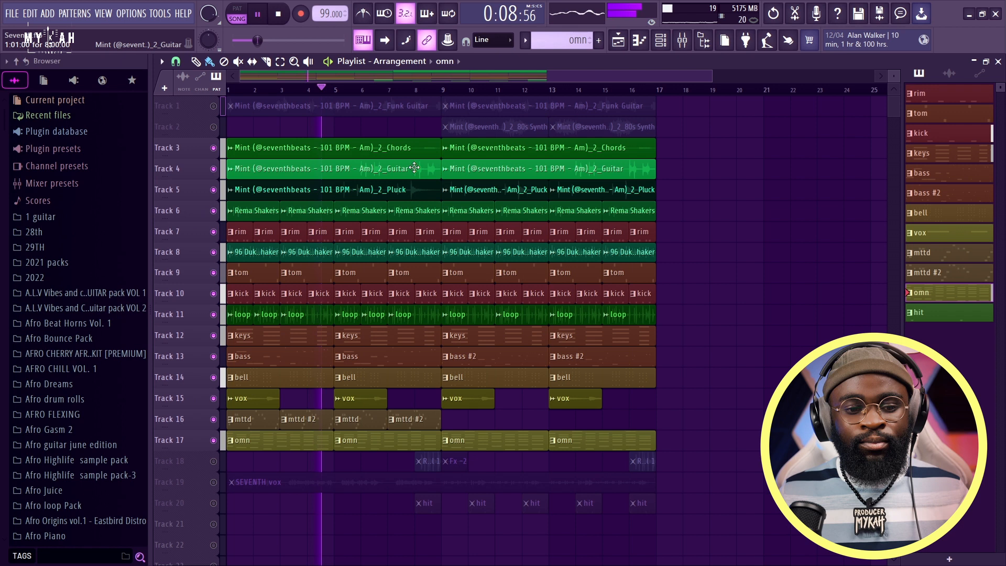
- Unmute the 80s Synth on Track 2, play it from bar 9 and view the clip's sample settings
{"action": "left_click", "coordinate": [440, 90]}
{"action": "key", "text": "space"}
{"action": "left_click", "coordinate": [213, 127]}
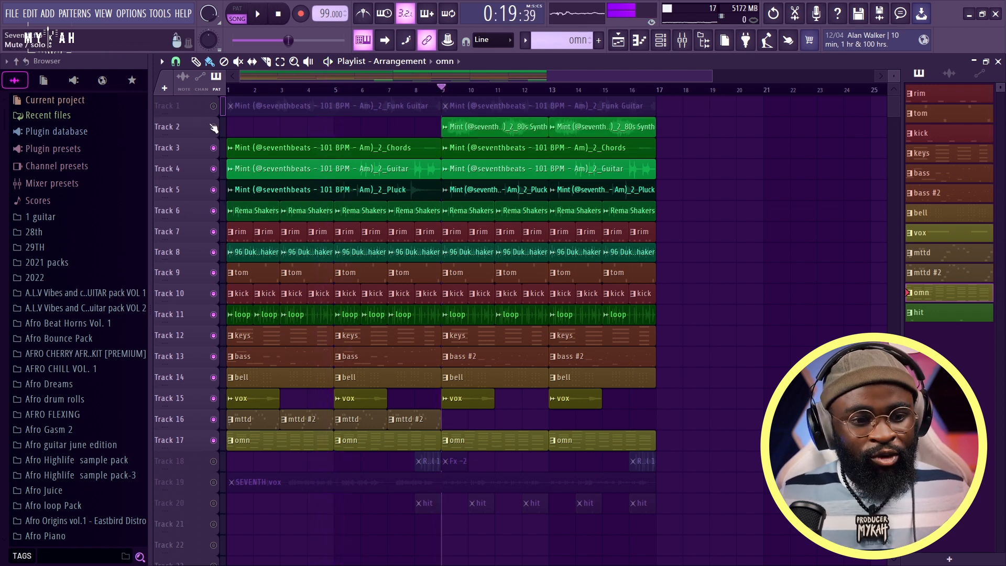
{"action": "key", "text": "space"}
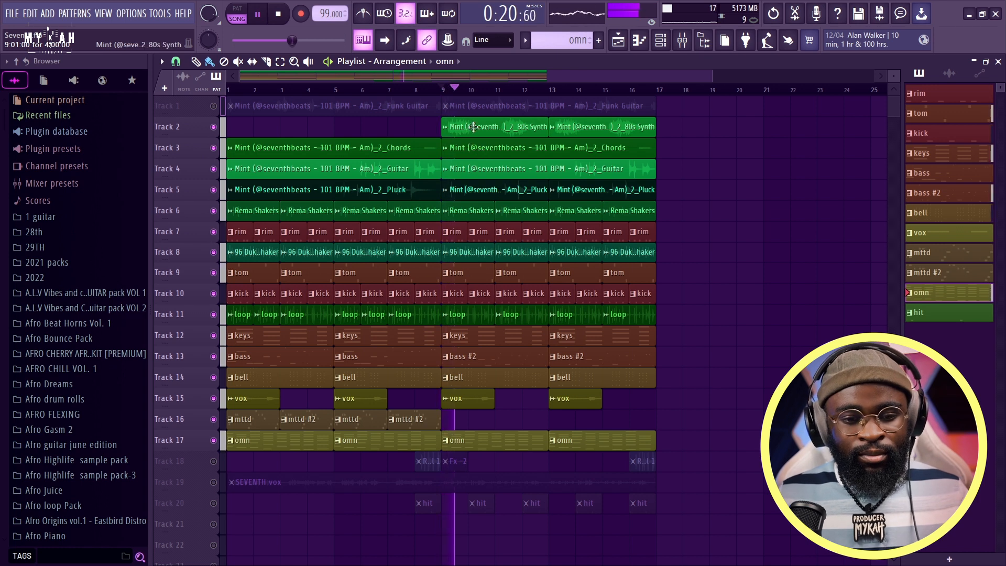
{"action": "double_click", "coordinate": [473, 126]}
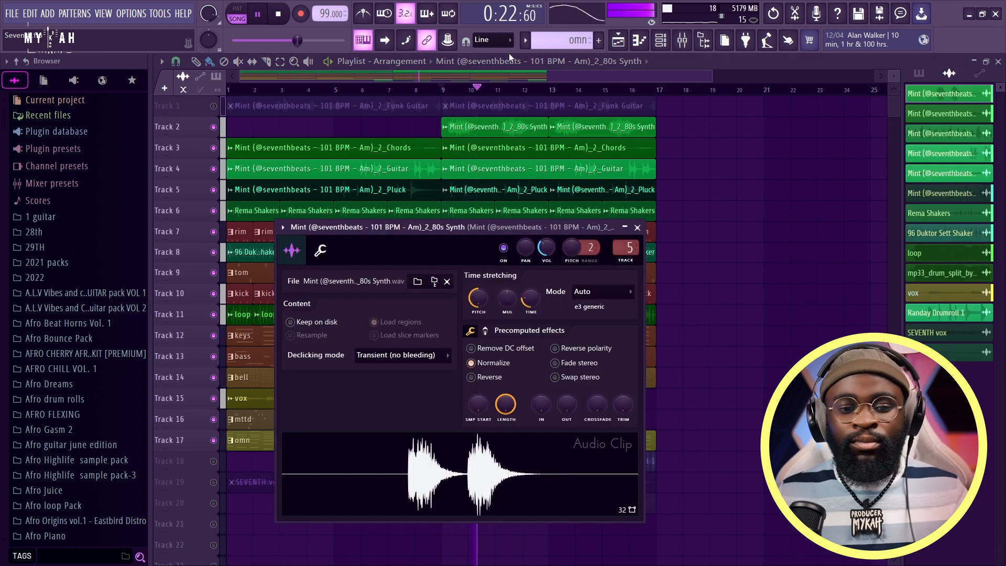
{"action": "key", "text": "Escape"}
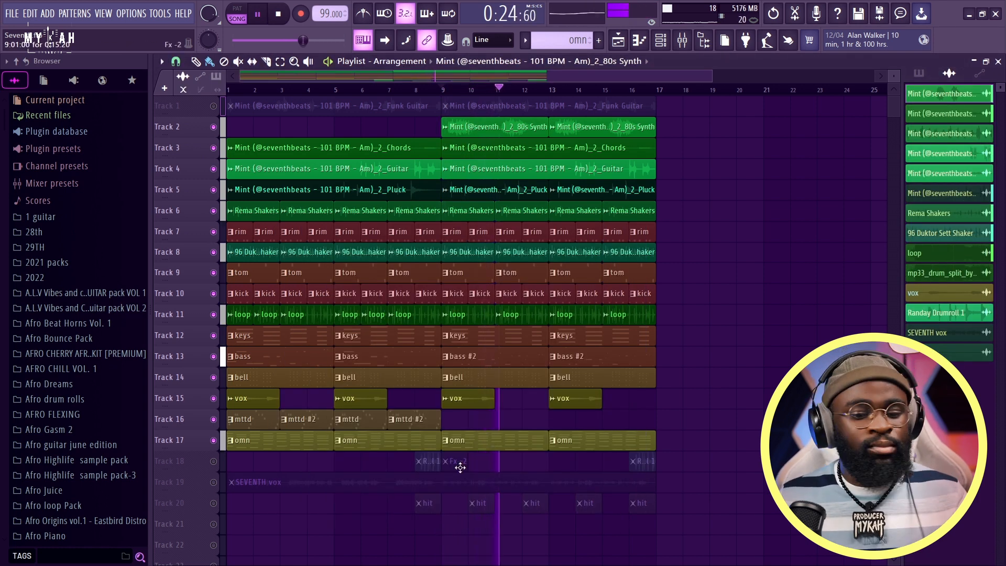
{"action": "key", "text": "space"}
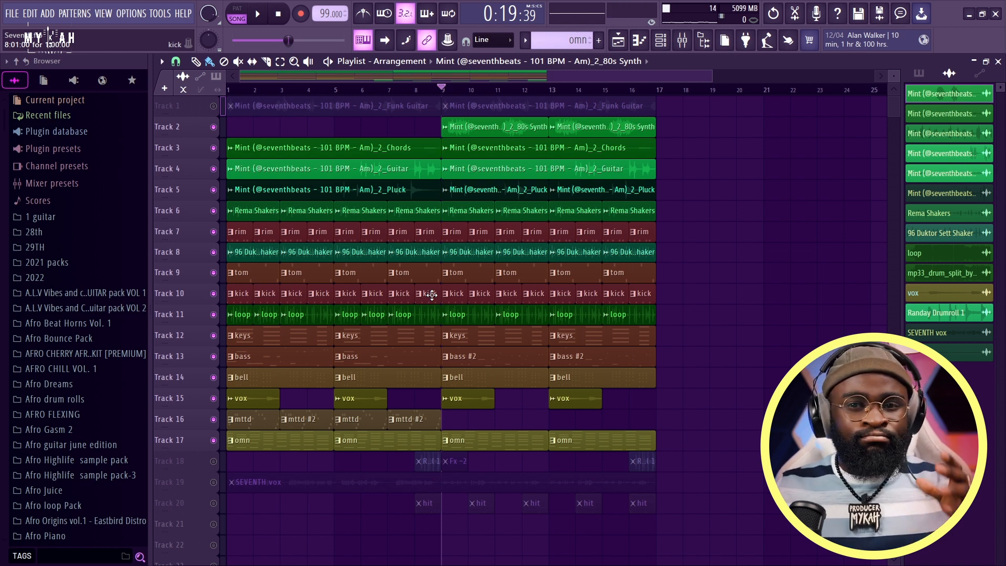
- Unmute the Randay Drumroll and Fx clips on Track 18 and play the transition from bar 8
{"action": "left_click", "coordinate": [418, 90]}
{"action": "scroll", "coordinate": [419, 92], "scroll_direction": "up", "scroll_amount": 2}
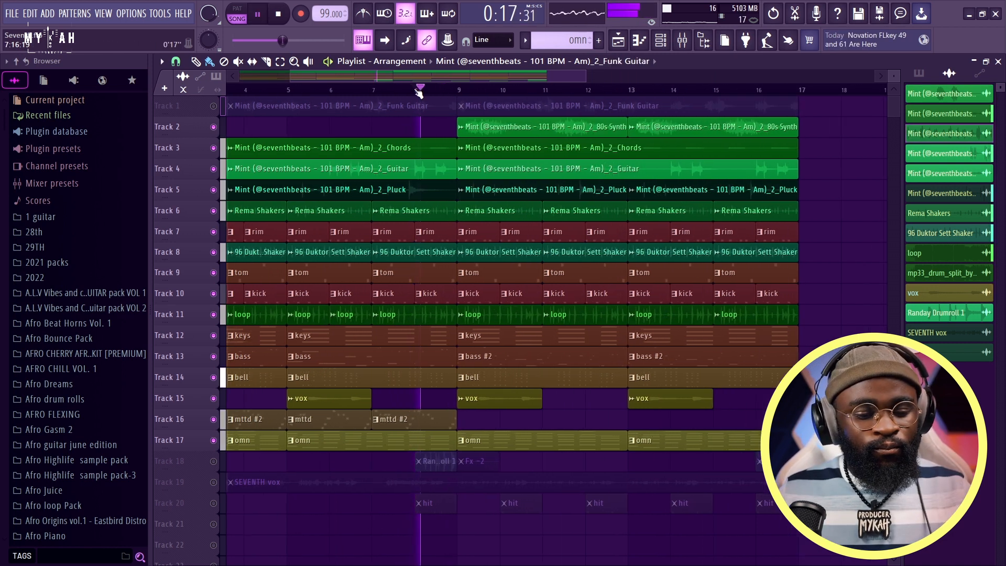
{"action": "key", "text": "space"}
{"action": "left_click", "coordinate": [214, 462]}
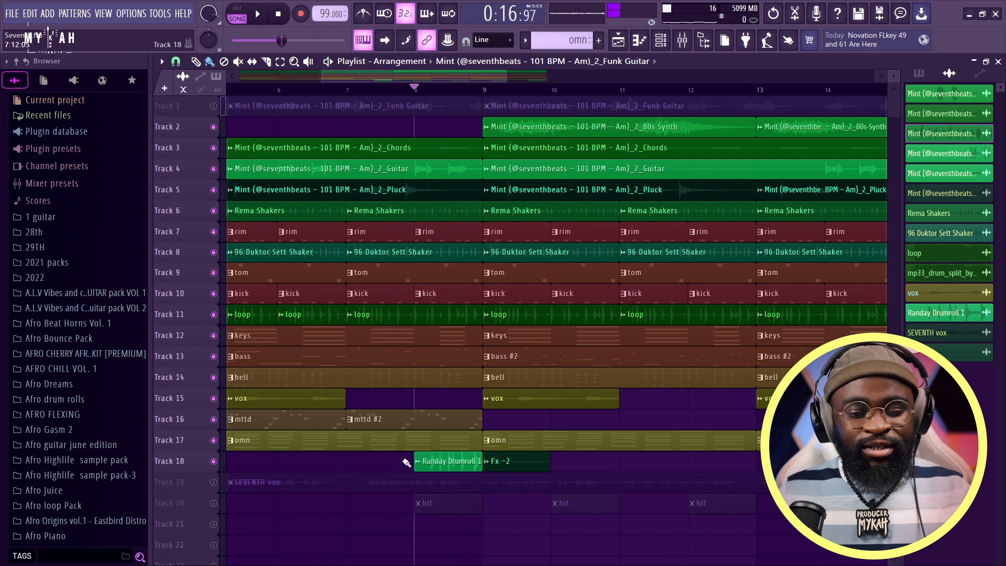
{"action": "key", "text": "space"}
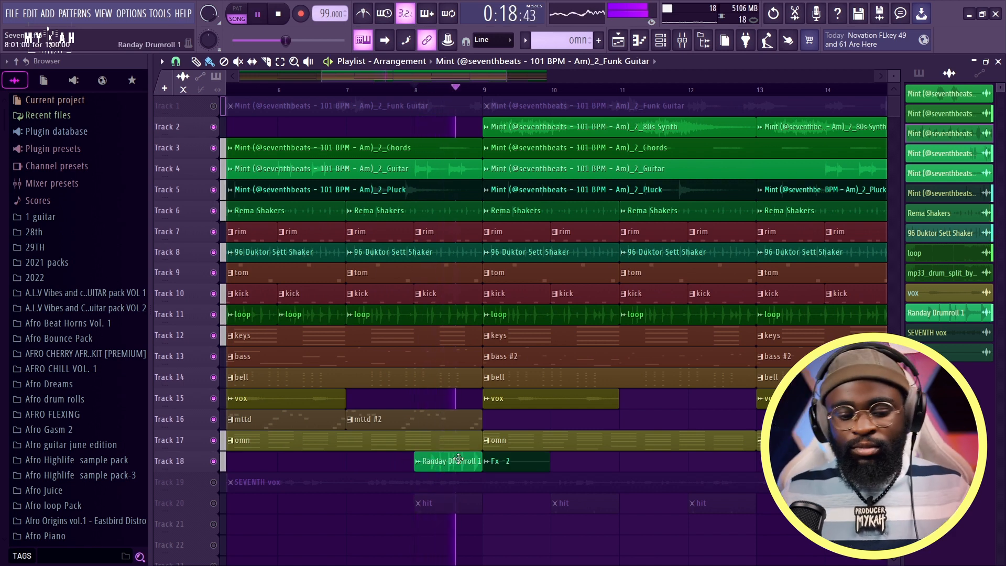
{"action": "key", "text": "space"}
- Unmute the SEVENTH vox on Track 19 and the hit patterns on Track 20, playing the arrangement from the start
{"action": "scroll", "coordinate": [643, 84], "scroll_direction": "down", "scroll_amount": 3}
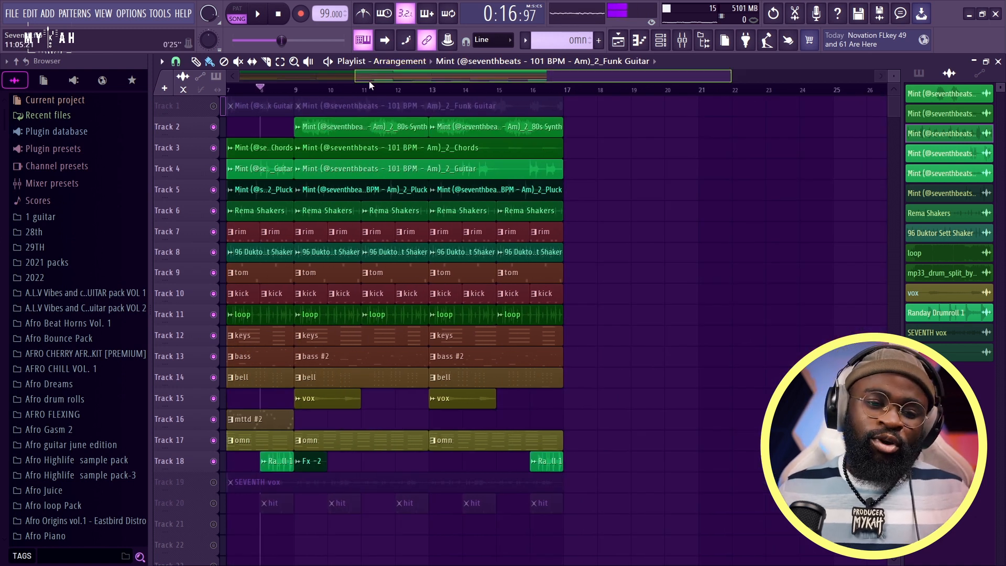
{"action": "left_click_drag", "start_coordinate": [373, 77], "coordinate": [170, 99]}
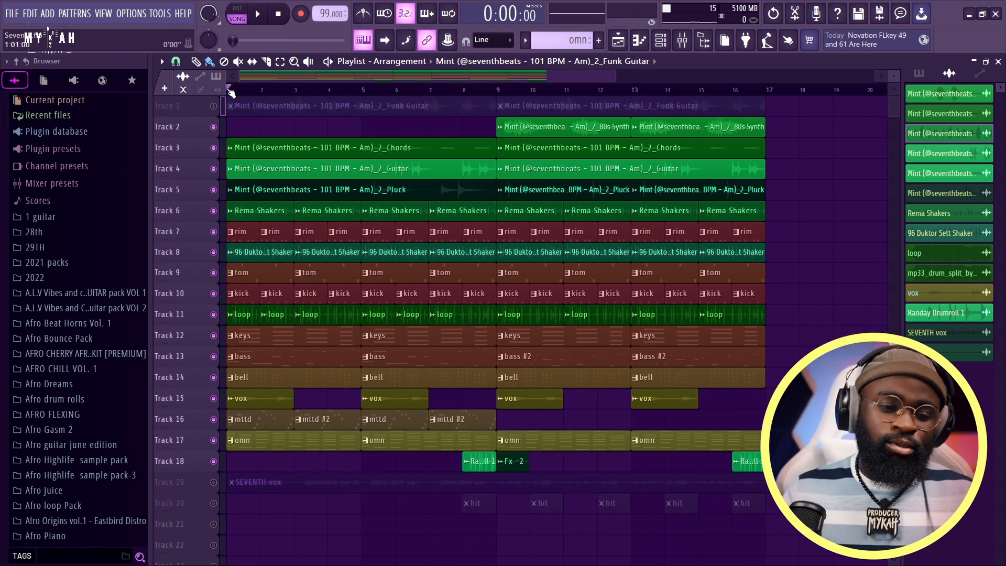
{"action": "left_click", "coordinate": [216, 485]}
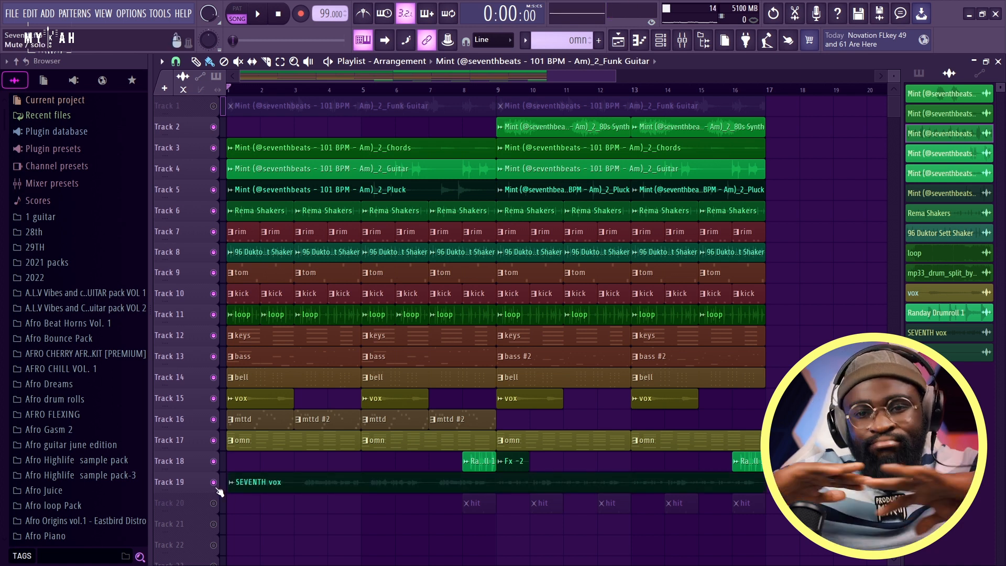
{"action": "key", "text": "space"}
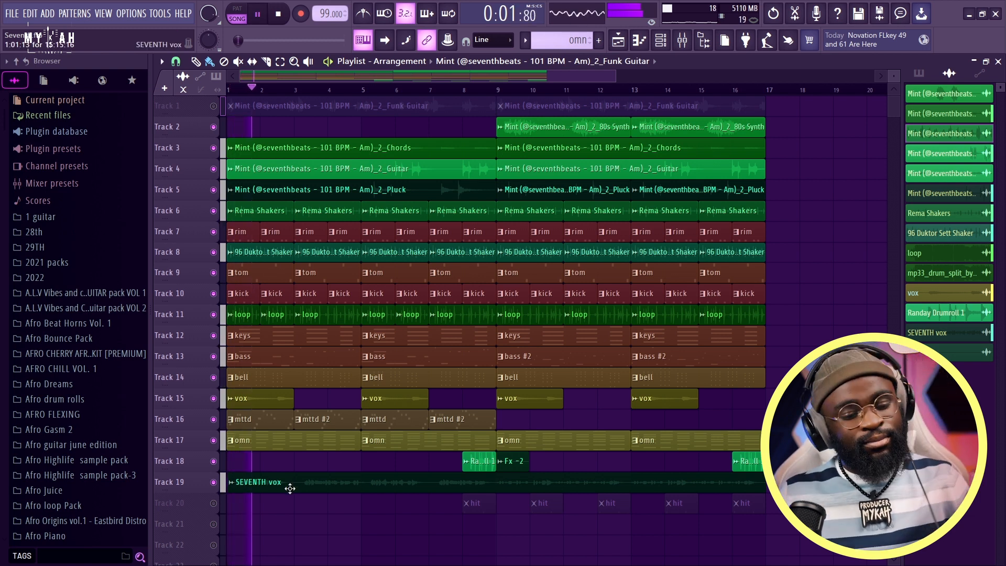
{"action": "scroll", "coordinate": [391, 94], "scroll_direction": "down", "scroll_amount": 2}
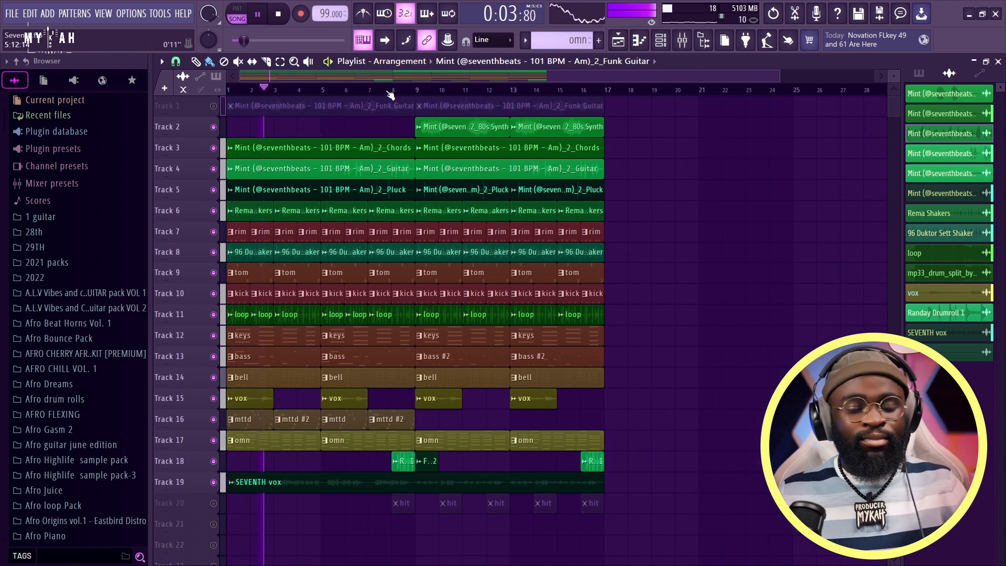
{"action": "scroll", "coordinate": [390, 95], "scroll_direction": "down", "scroll_amount": 2}
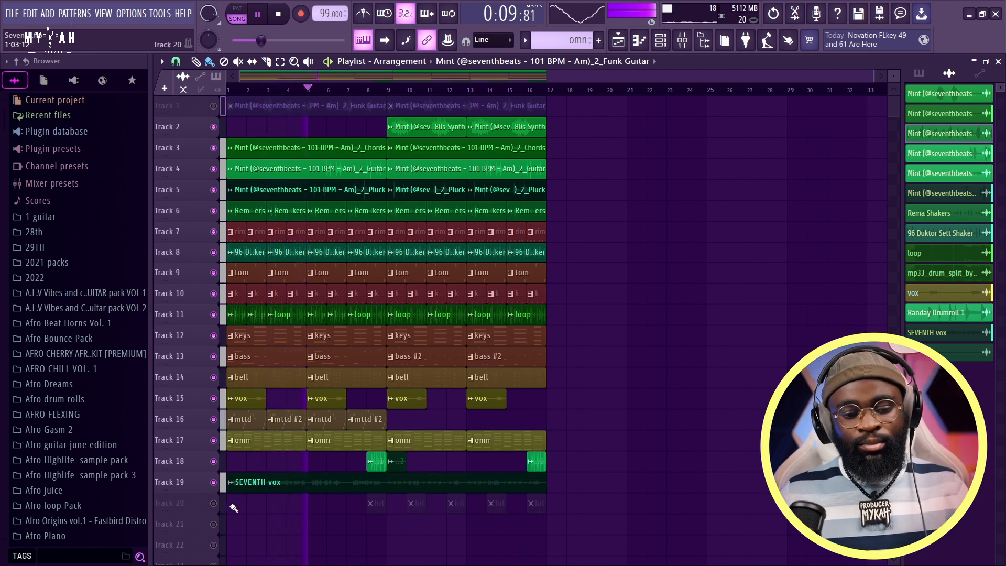
{"action": "left_click", "coordinate": [213, 503]}
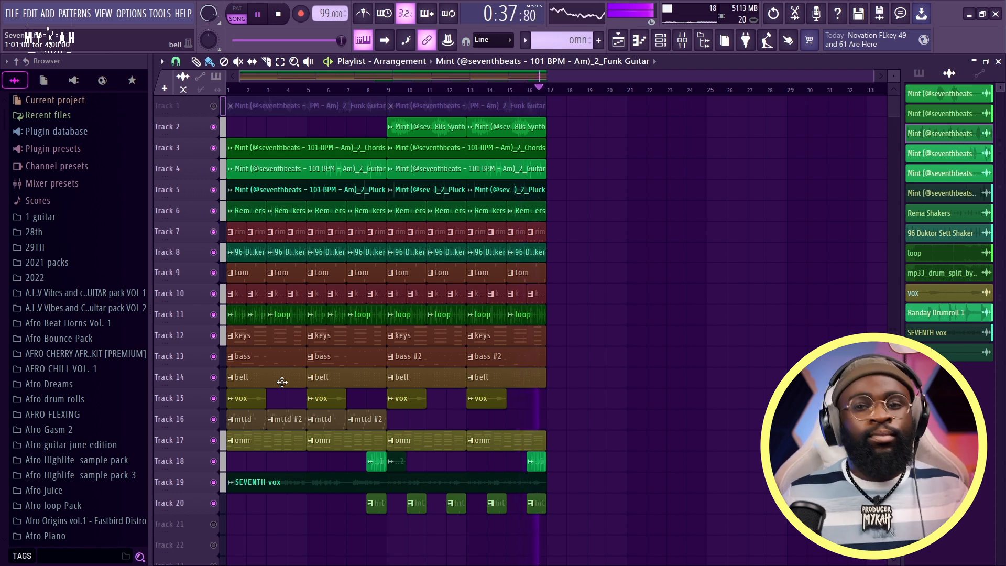
{"action": "key", "text": "space"}
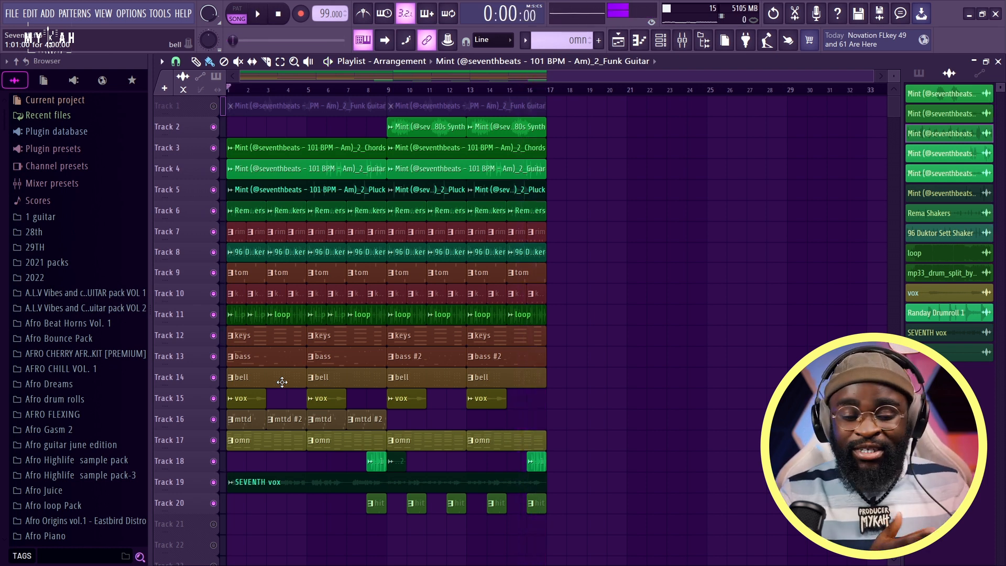
- Locate the vox clip's mixer track 13 and pan it 46% right while the arrangement plays
{"action": "left_click", "coordinate": [681, 40]}
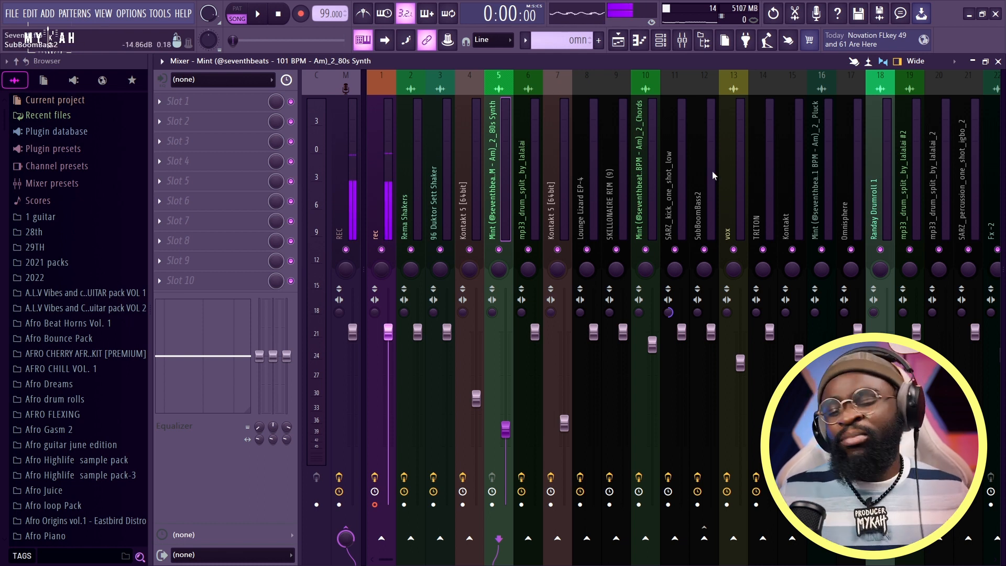
{"action": "left_click", "coordinate": [618, 40]}
{"action": "double_click", "coordinate": [239, 398]}
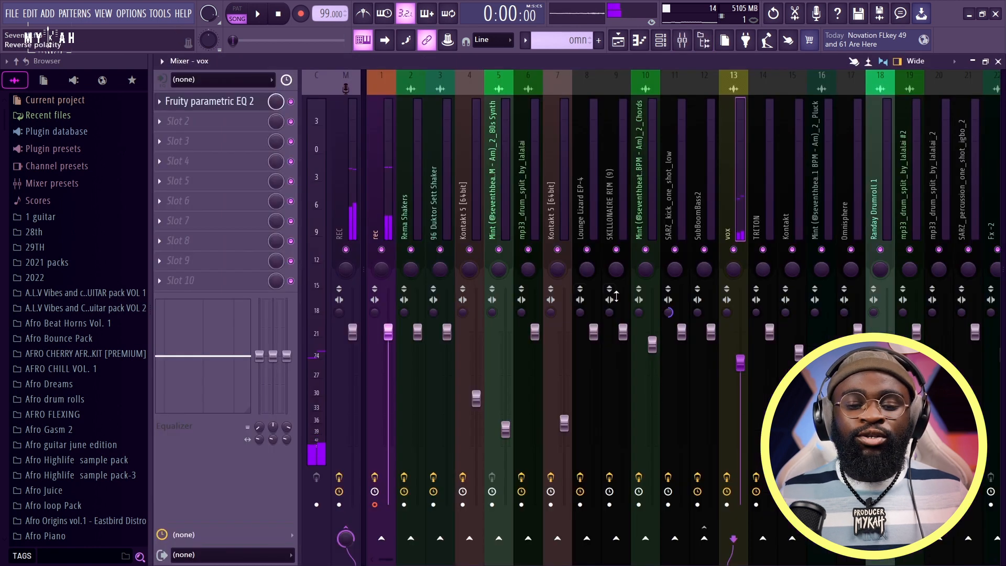
{"action": "left_click", "coordinate": [682, 40]}
{"action": "key", "text": "space"}
{"action": "left_click_drag", "start_coordinate": [731, 273], "coordinate": [731, 246]}
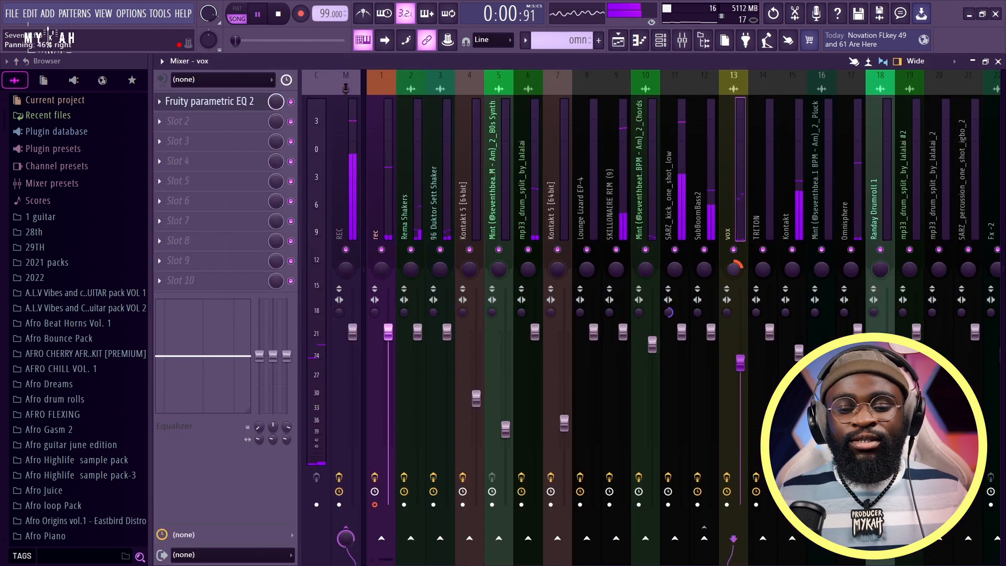
{"action": "key", "text": "space"}
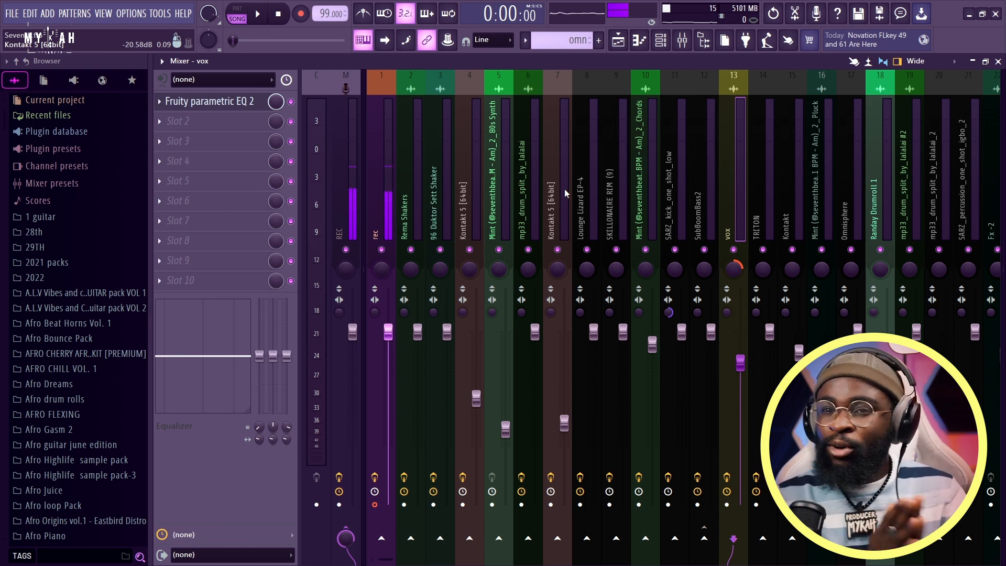
- Play the arrangement with the panned vox, return to the playlist and stop playback
{"action": "key", "text": "space"}
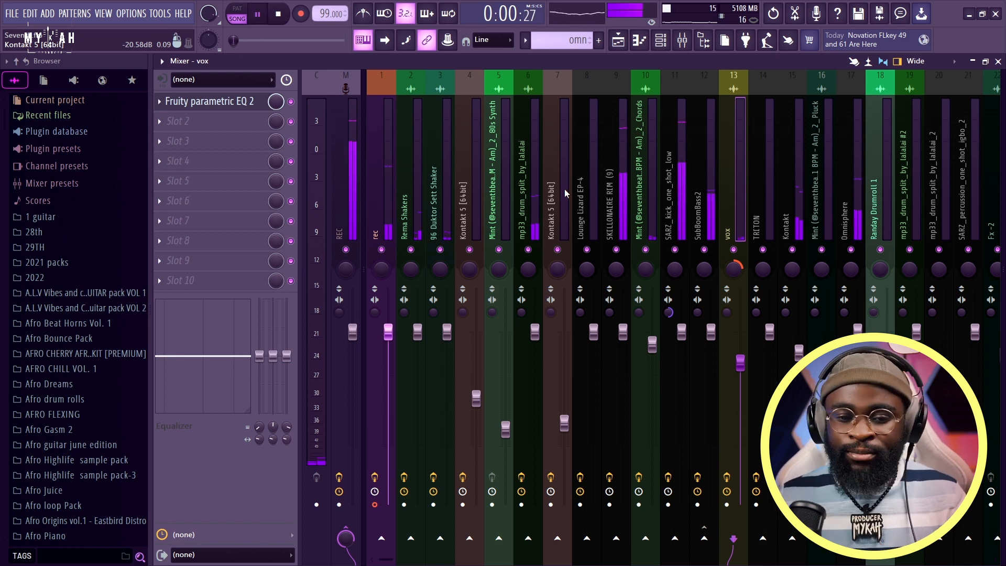
{"action": "left_click", "coordinate": [618, 40]}
{"action": "key", "text": "space"}
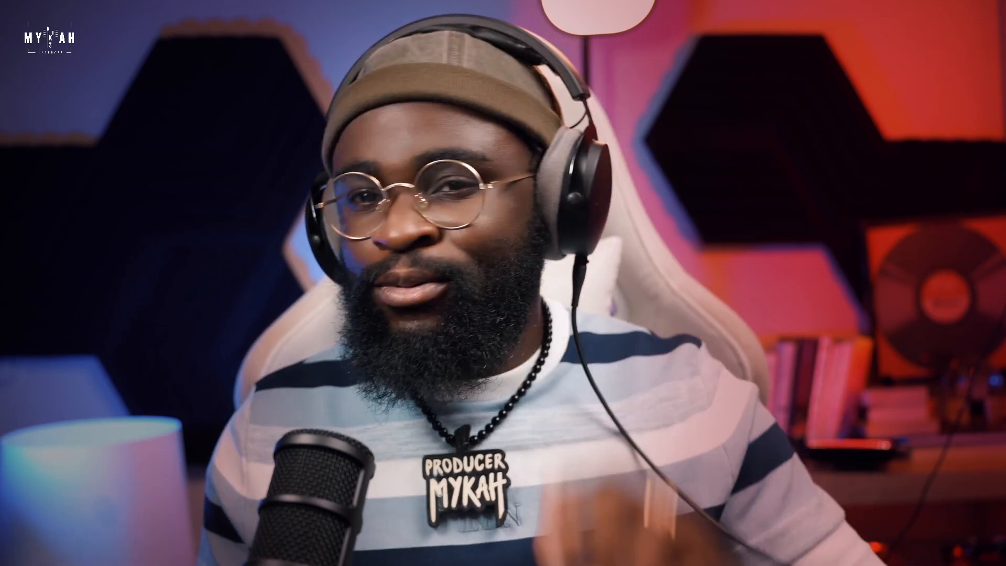